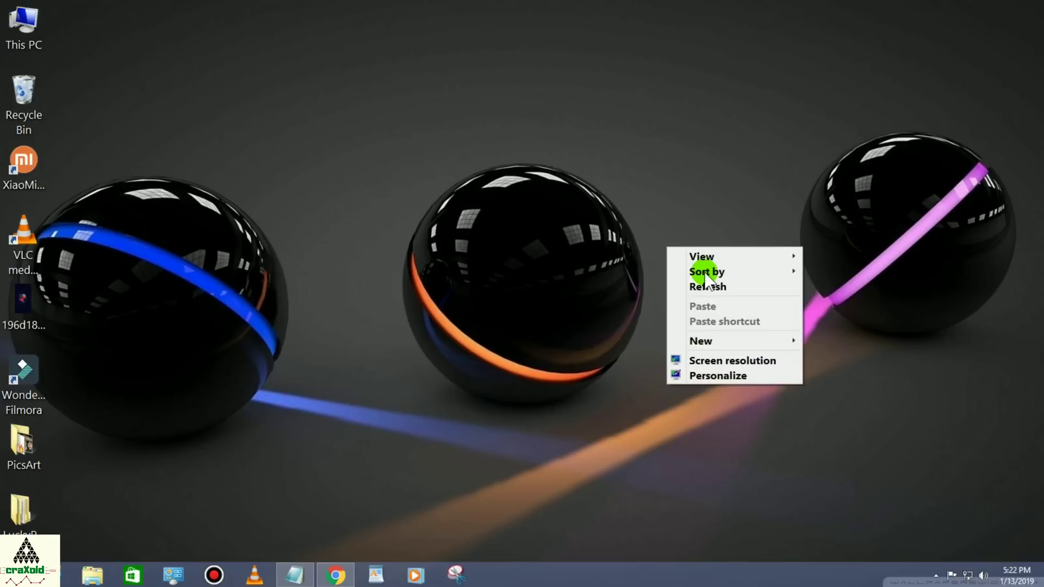
Refresh the Windows desktop and restore the Chrome browser window from the taskbar
left_click(707, 287)
right_click(675, 261)
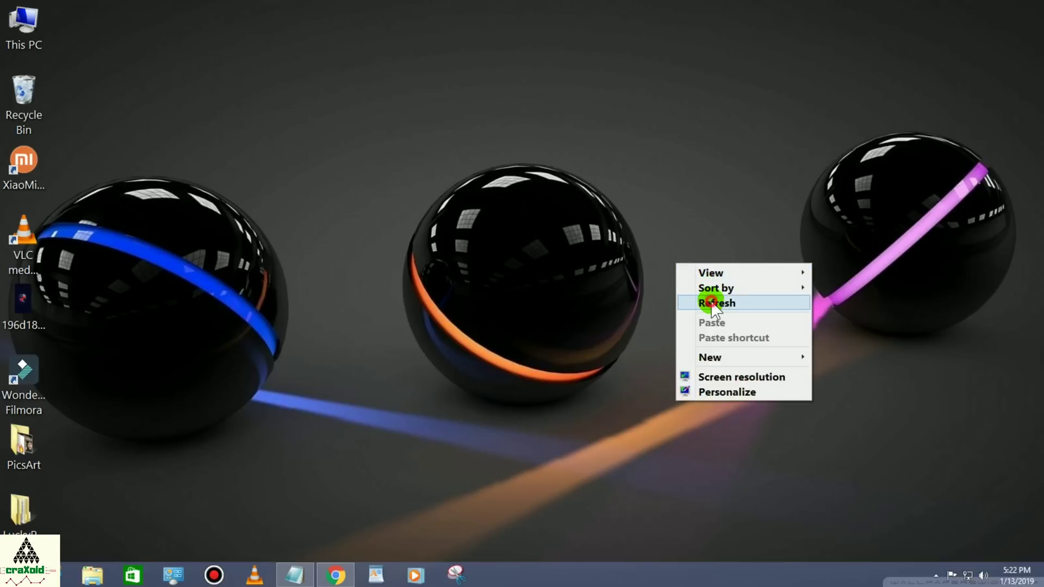
left_click(714, 303)
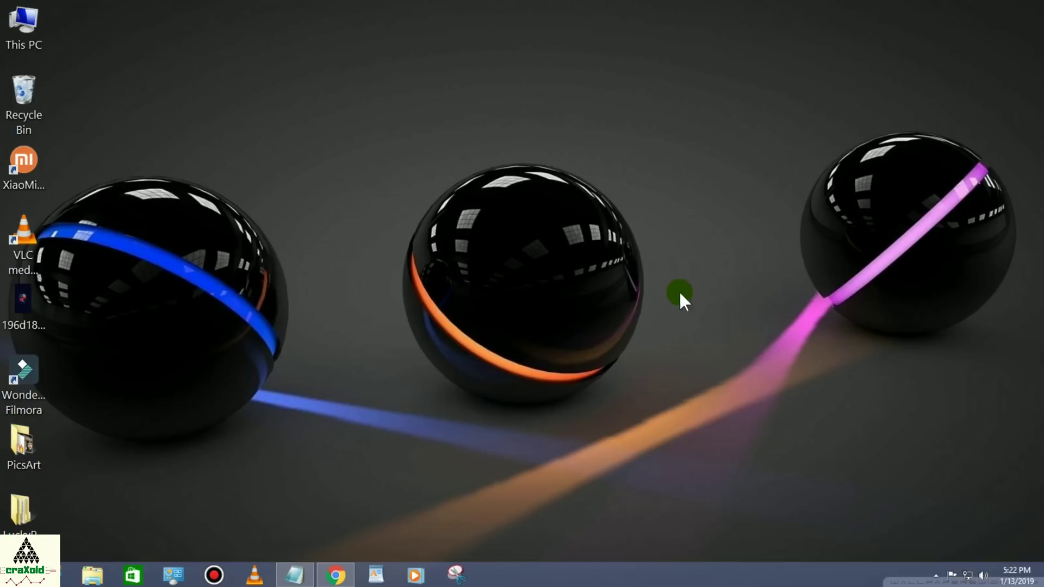
left_click(339, 576)
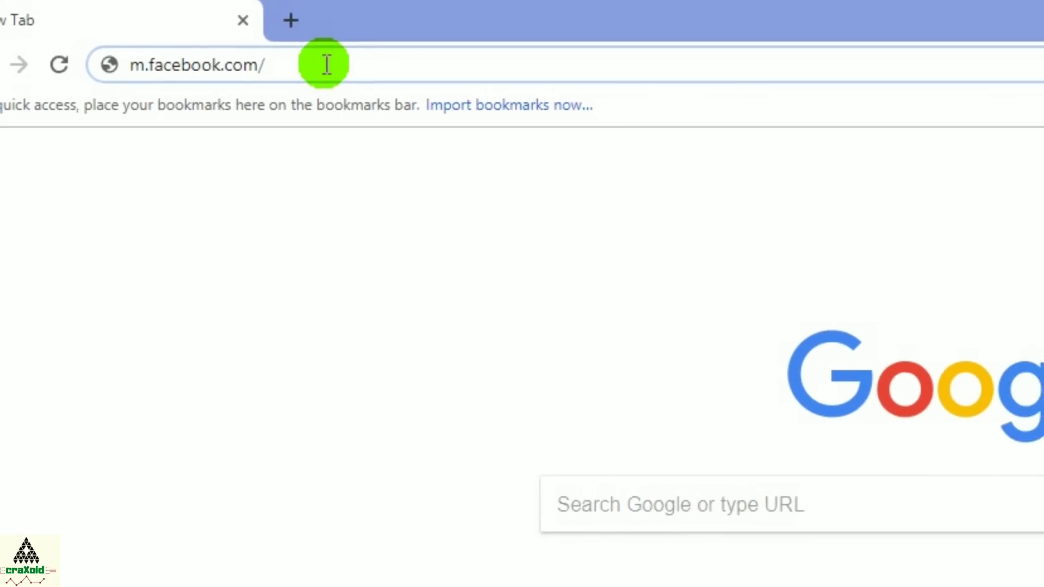
Load m.facebook.com, go to Messages, and open a conversation thread from the list
key("Return")
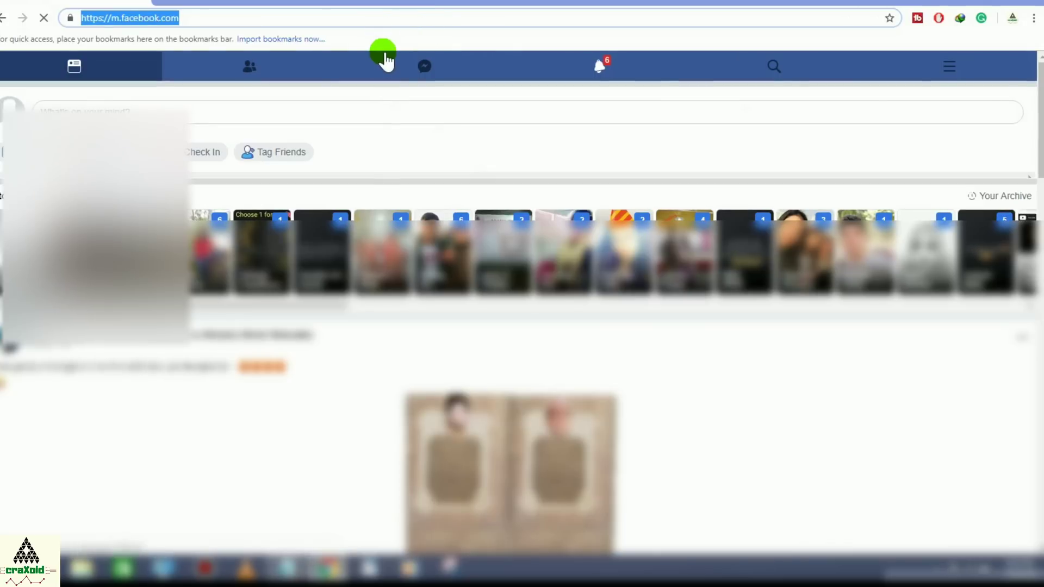
left_click(427, 68)
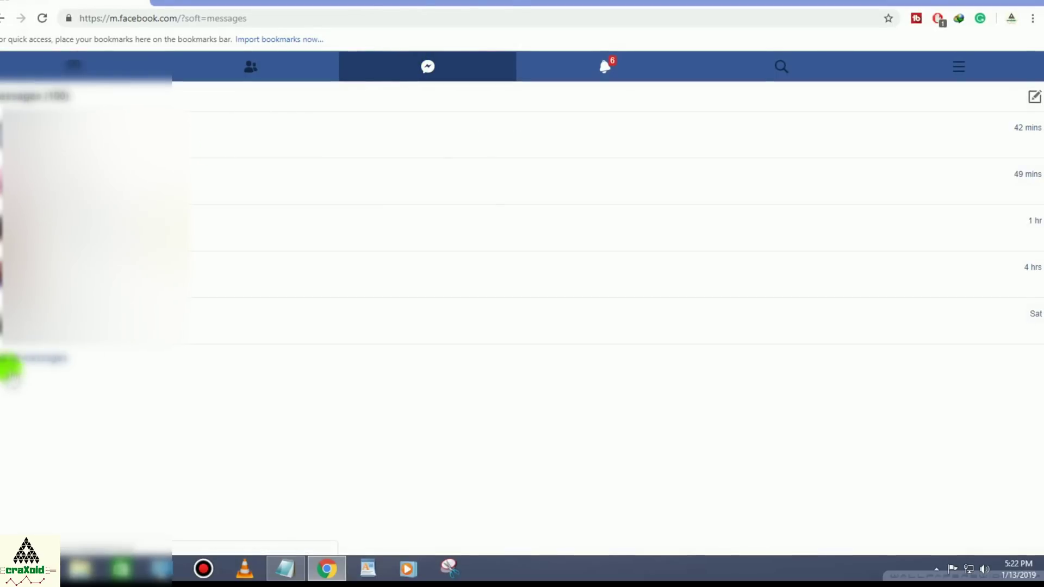
left_click(92, 228)
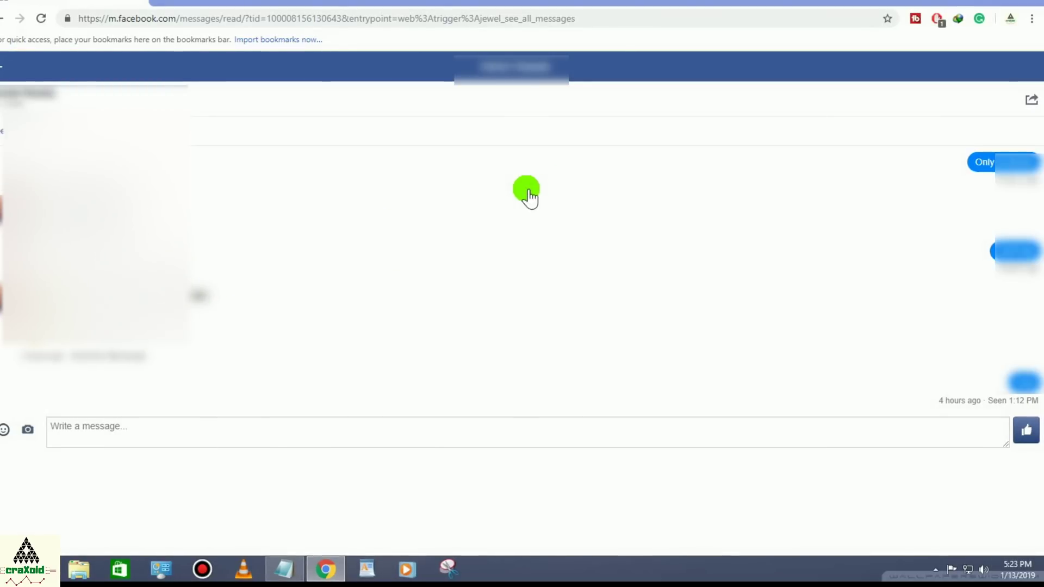
Open DevTools on the Console beside the conversation, then bring up the Notepad script file
right_click(368, 230)
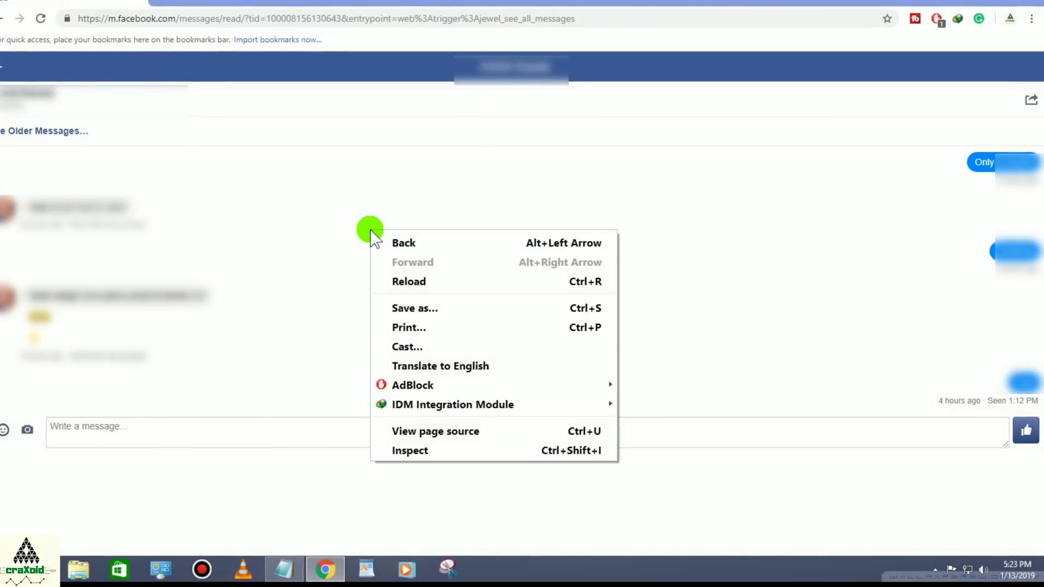
left_click(502, 452)
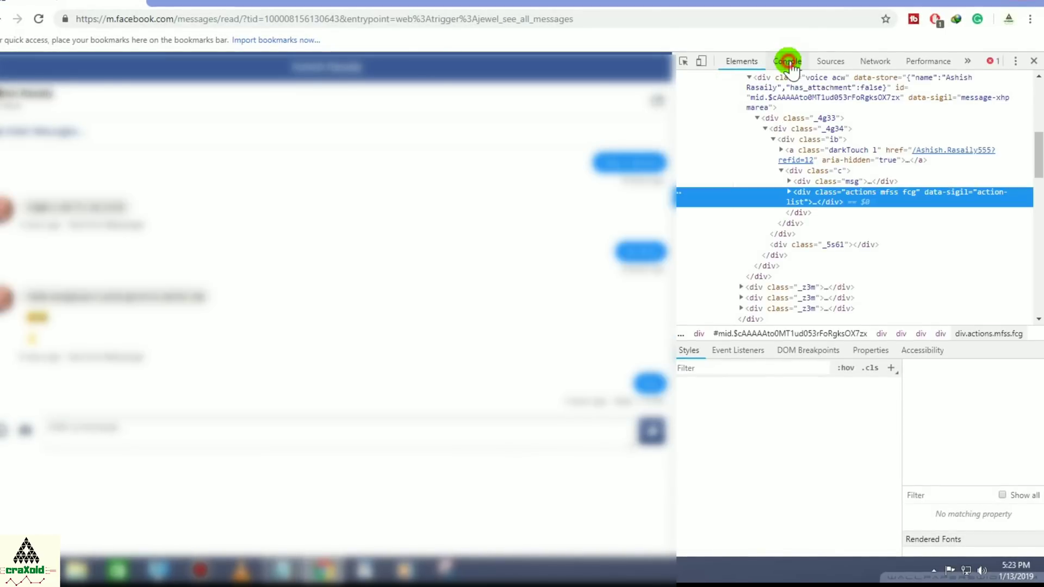
left_click(788, 63)
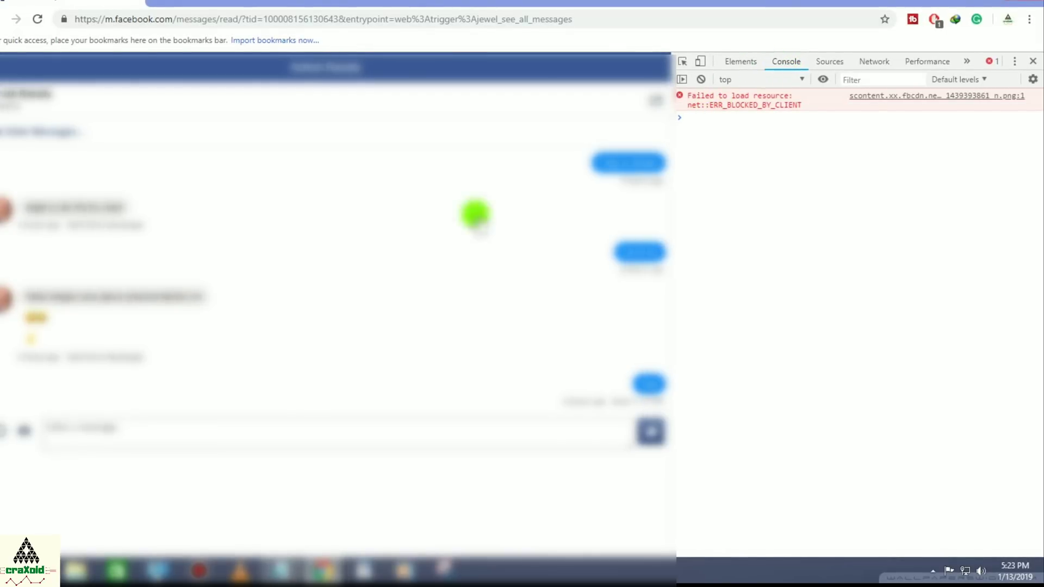
left_click(281, 571)
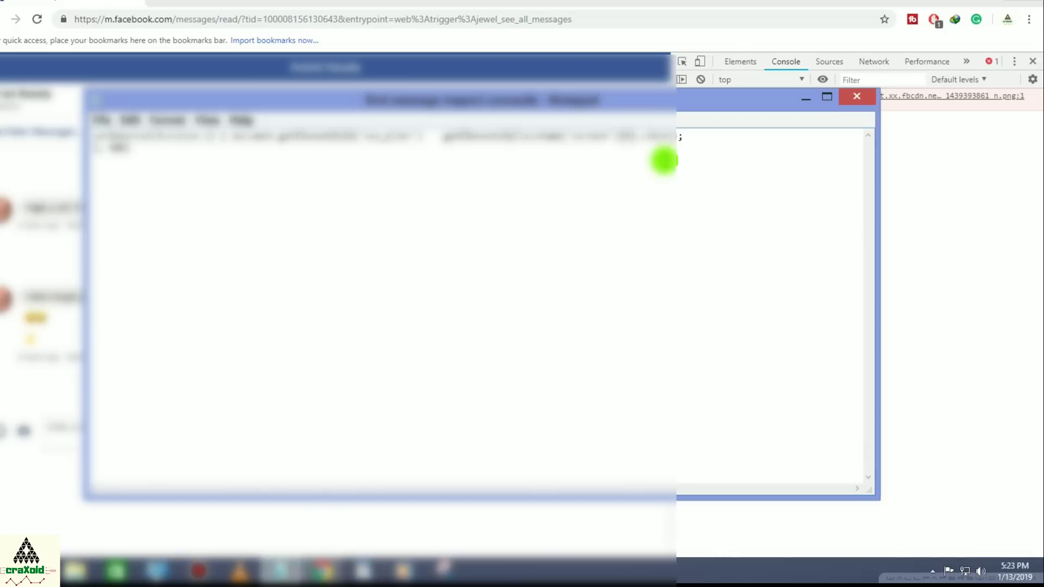
Select the whole one-line delete-messages script in Notepad and copy it
left_click_drag(181, 170, 90, 133)
right_click(103, 131)
left_click(135, 174)
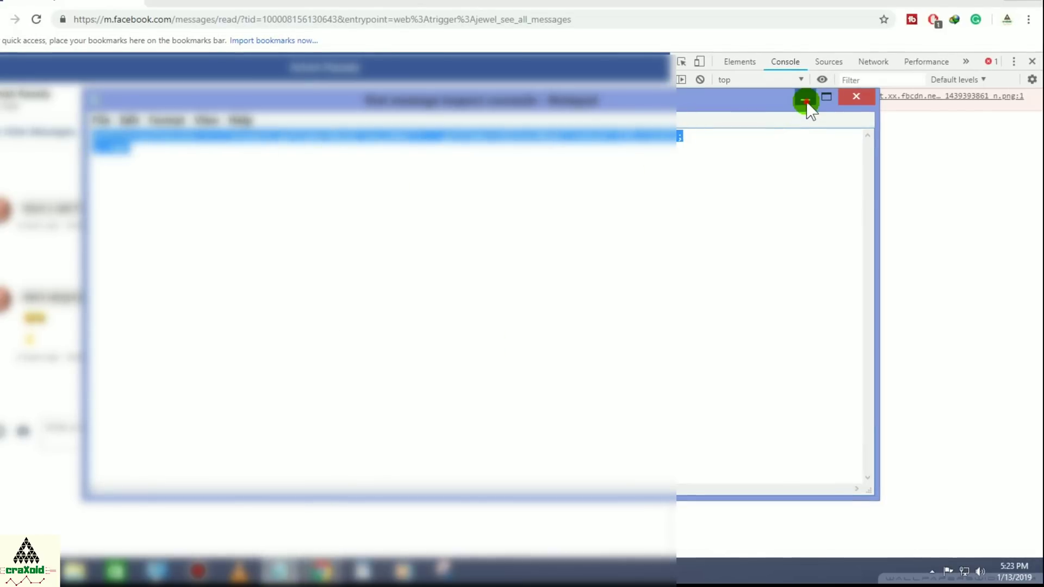
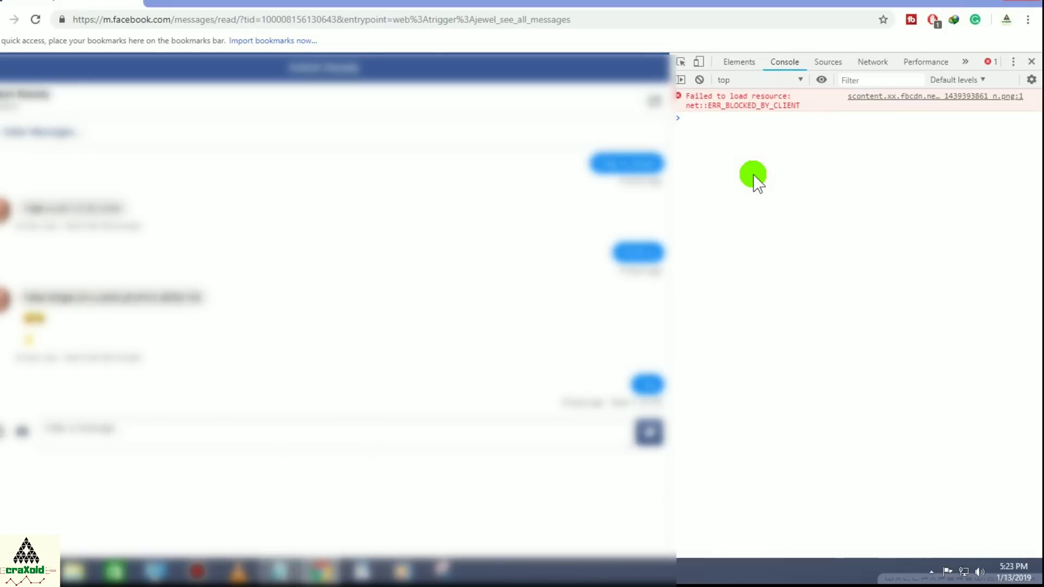
Paste the setInterval snippet that clicks 'see_older' every 500 ms into the console and run it
type("setInterval(function () { document.getElementById('see_older') .getElementsByClassName('content')[0].click(); }, 500)")
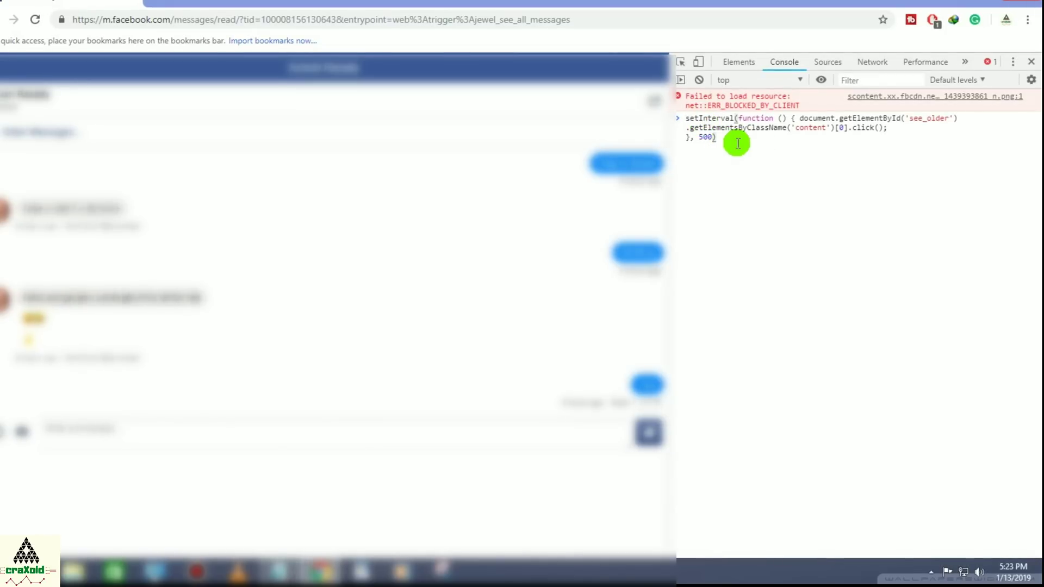
key("ctrl+a")
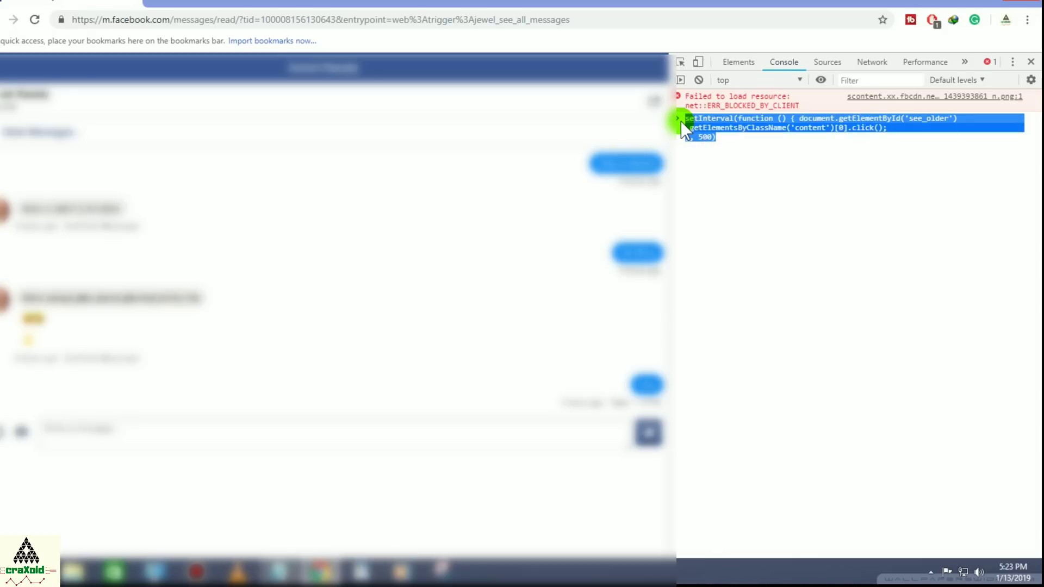
left_click(729, 140)
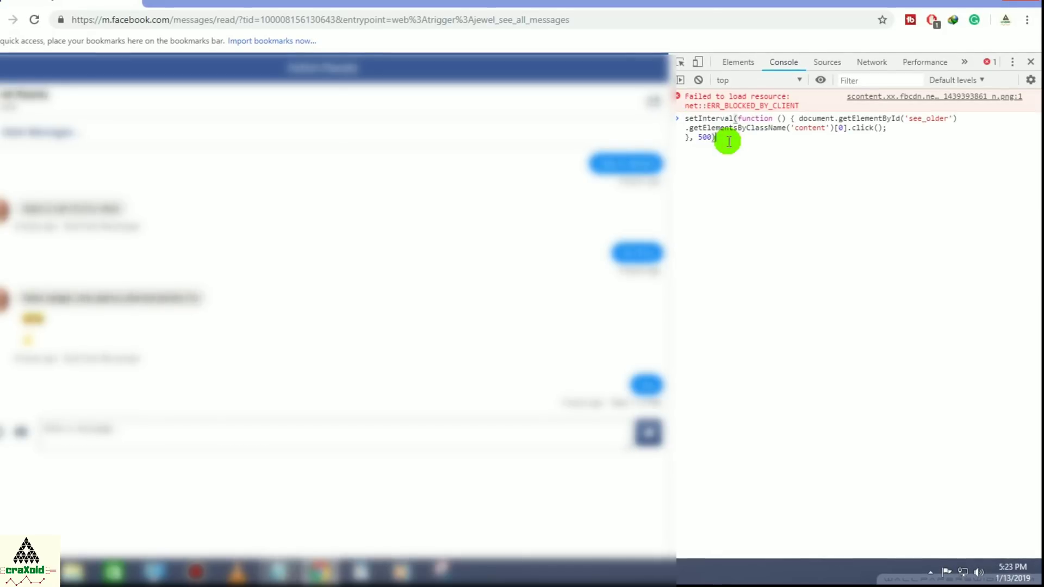
key("Return")
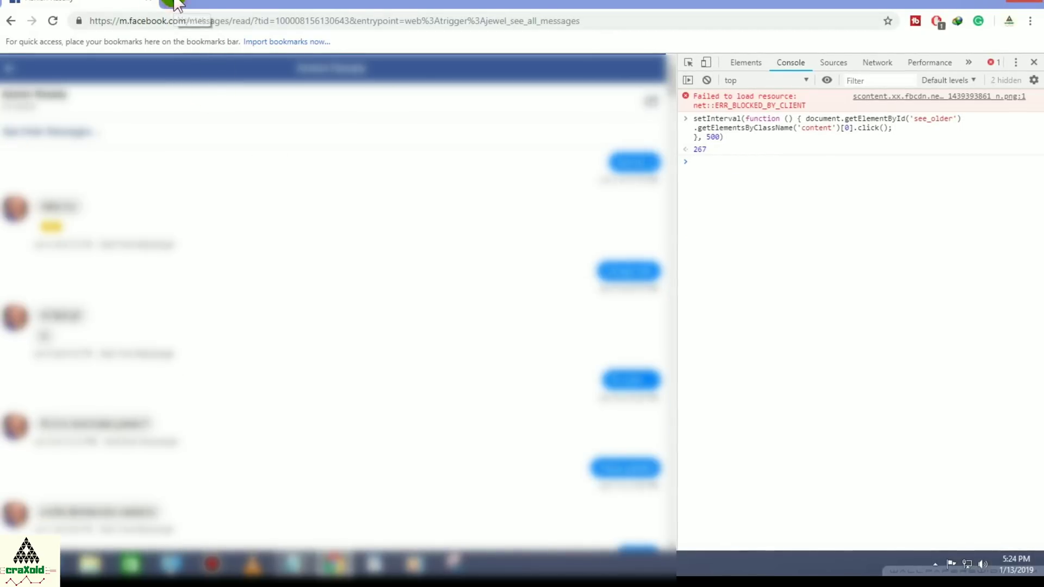
Load m.facebook.com in a new tab by typing m.fa and accepting the suggestion
left_click(173, 3)
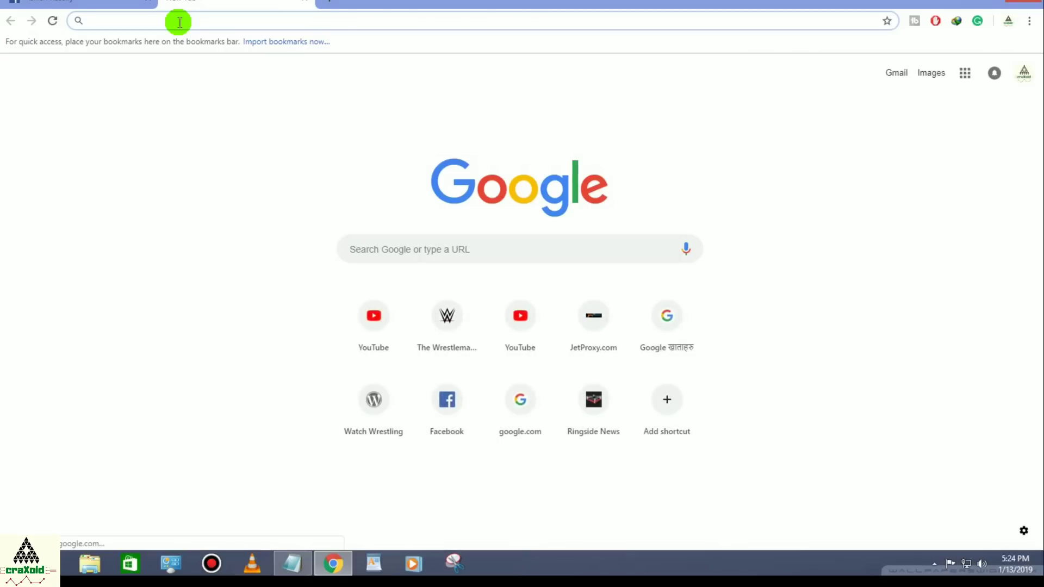
type("m.facebook.com")
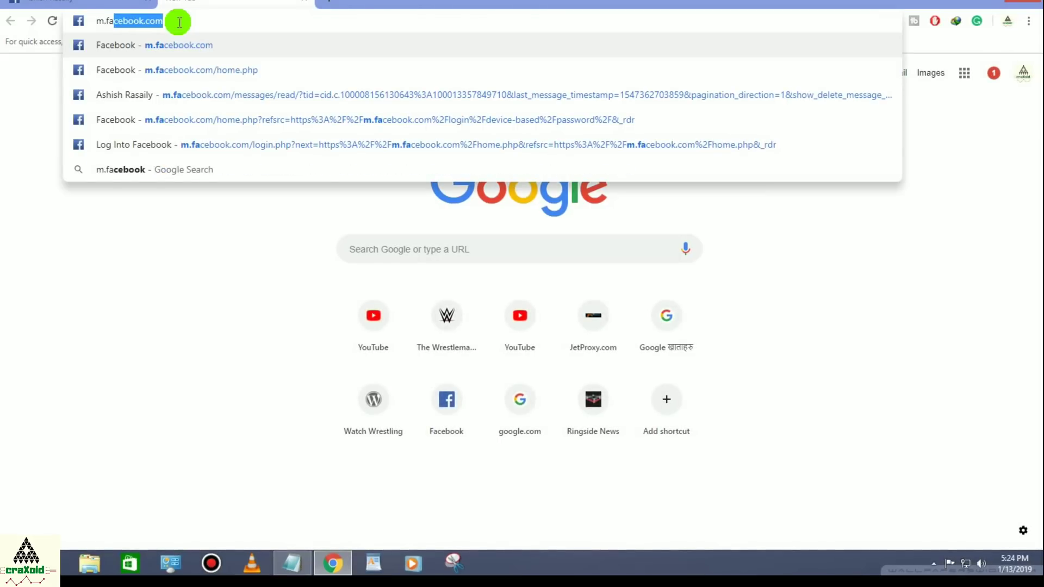
key("Return")
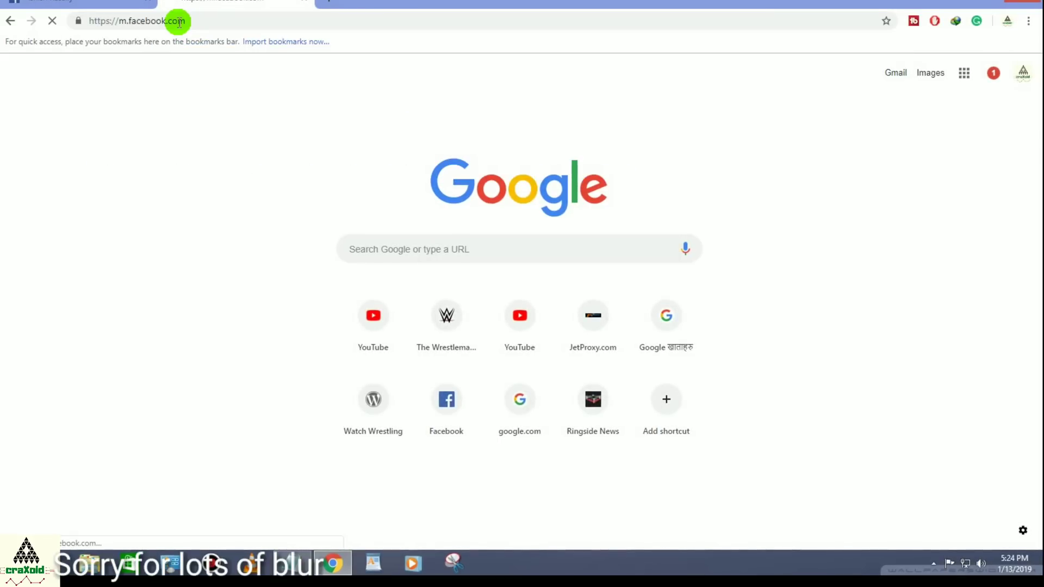
left_click(85, 20)
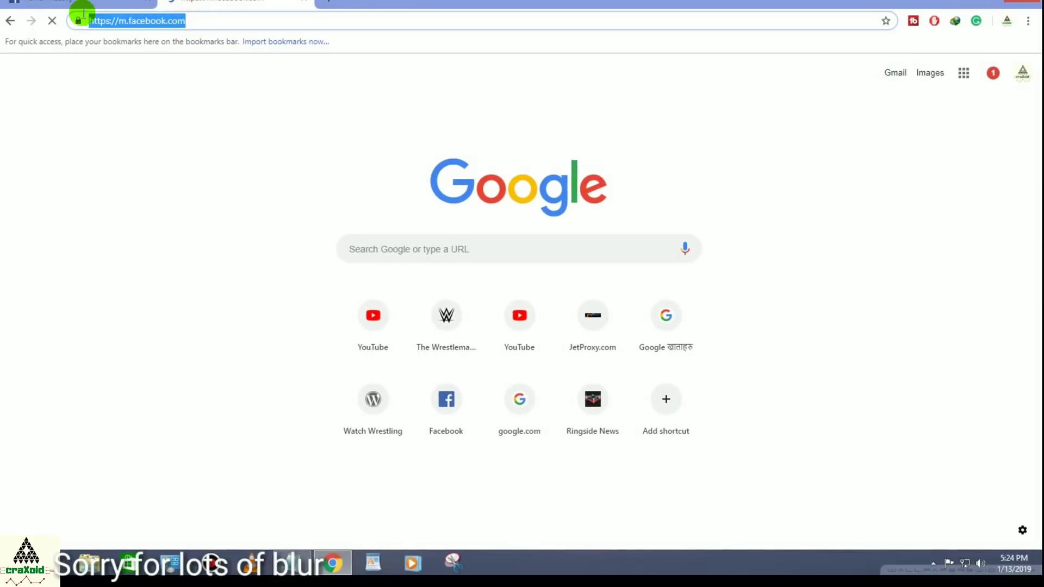
left_click(186, 19)
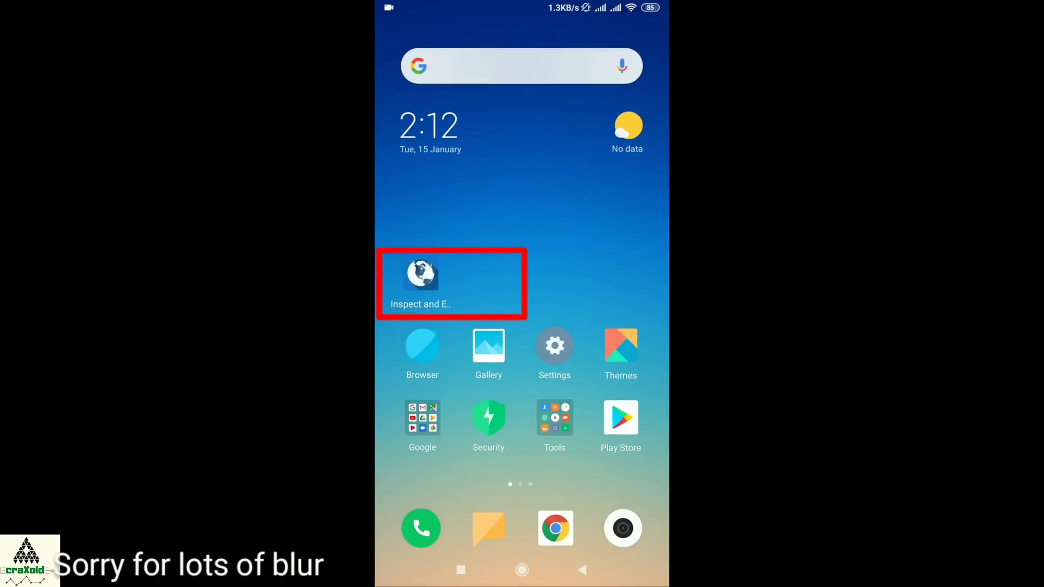
Search Google Play for 'inspect' and open the Inspect and Edit HTML Live listing
left_click(622, 420)
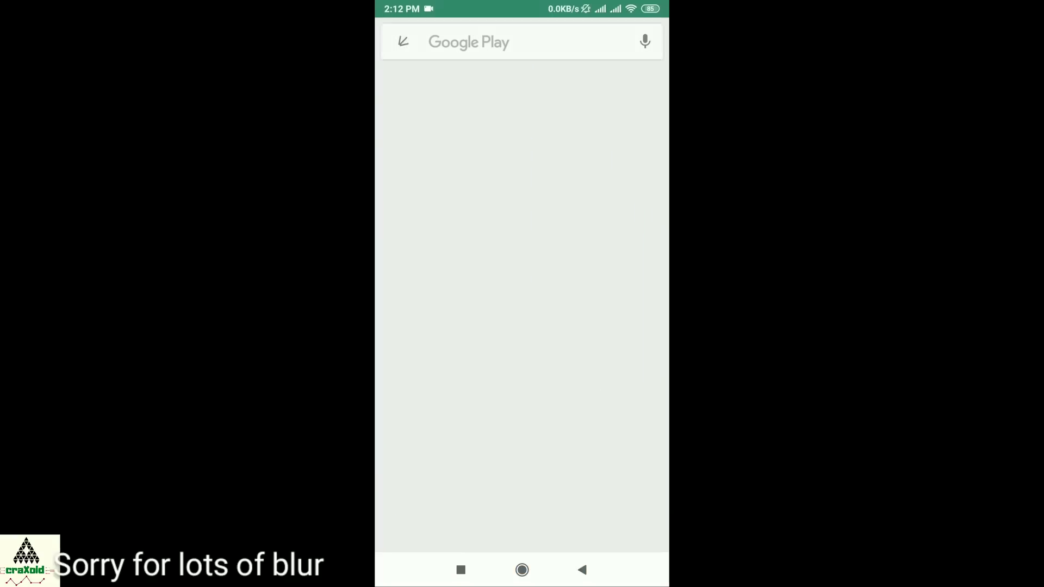
left_click(467, 41)
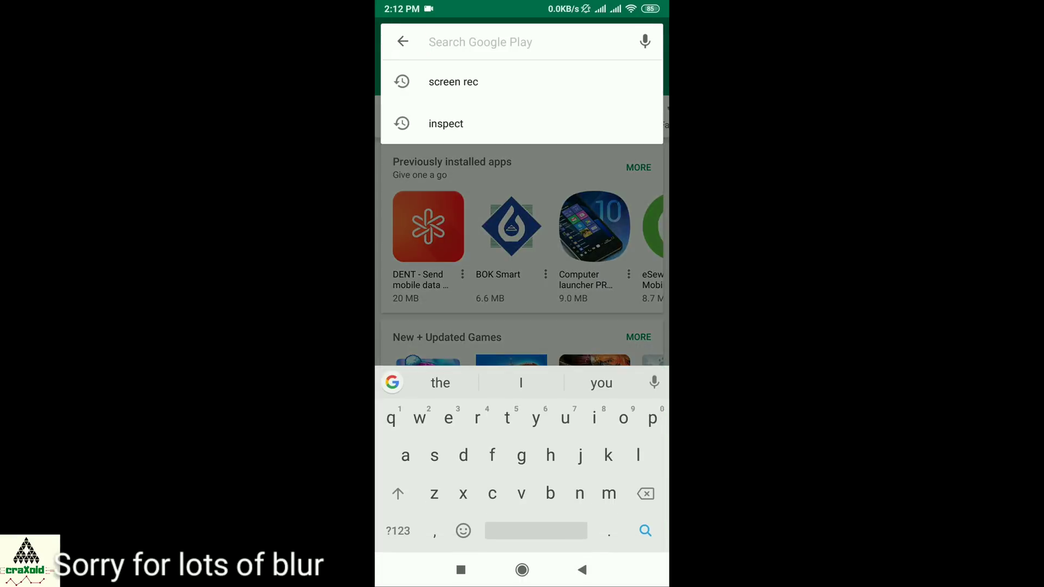
type("in")
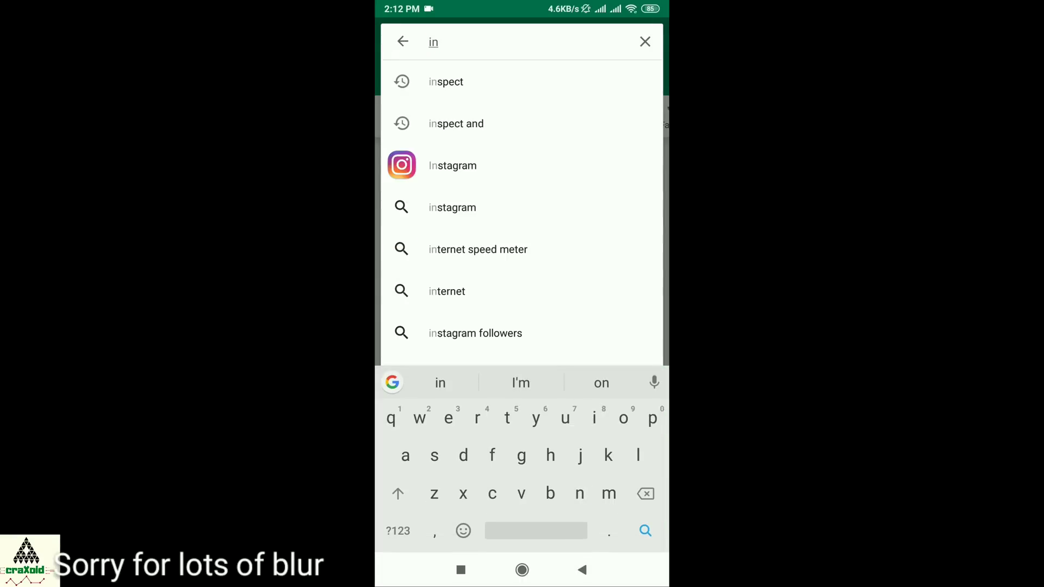
type("spec")
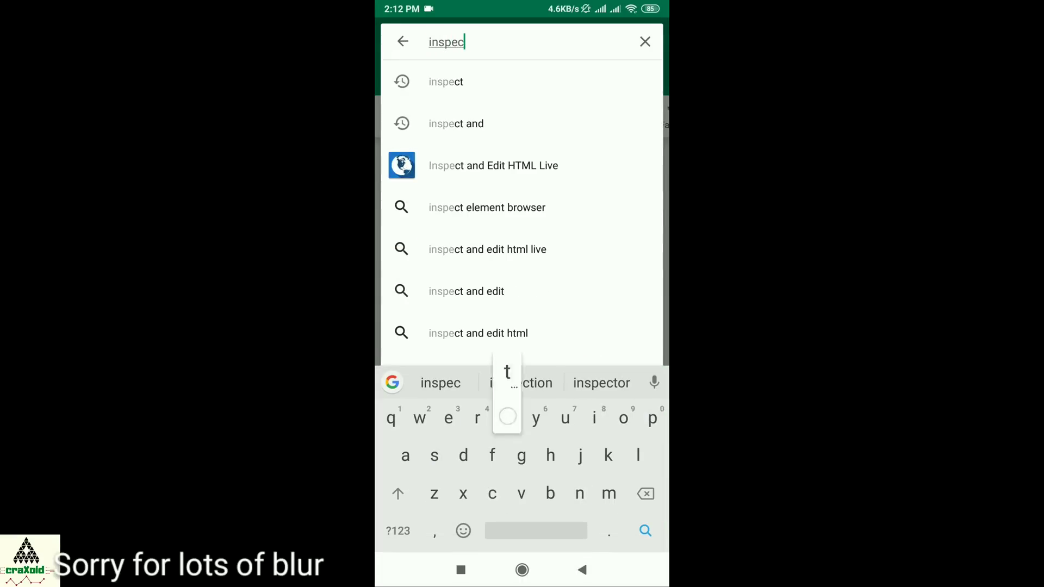
type("t")
left_click(646, 527)
left_click(482, 98)
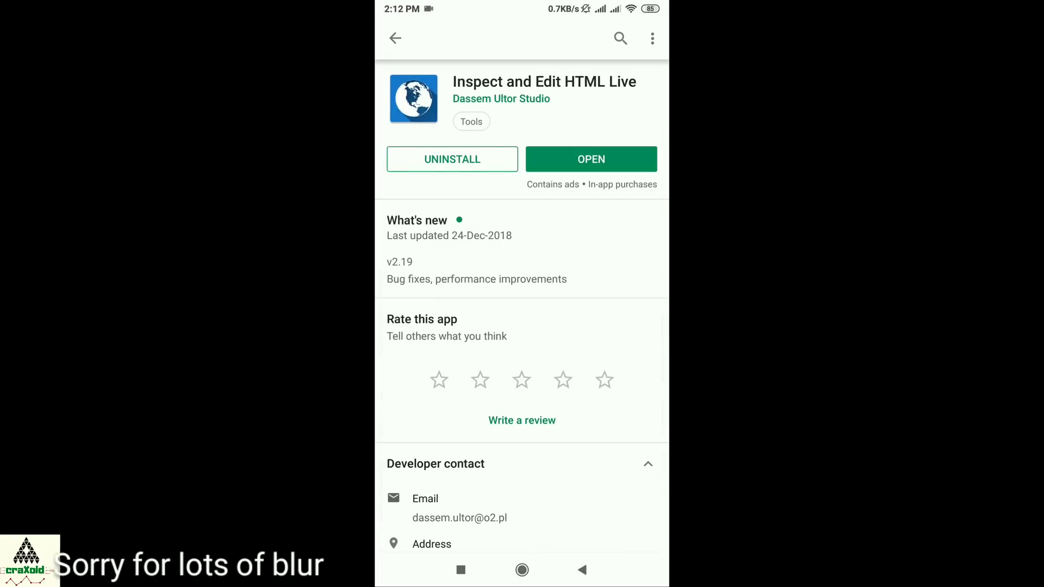
Reopen the Inspect and Edit HTML Live details from the results, then return to the home screen
left_click(597, 567)
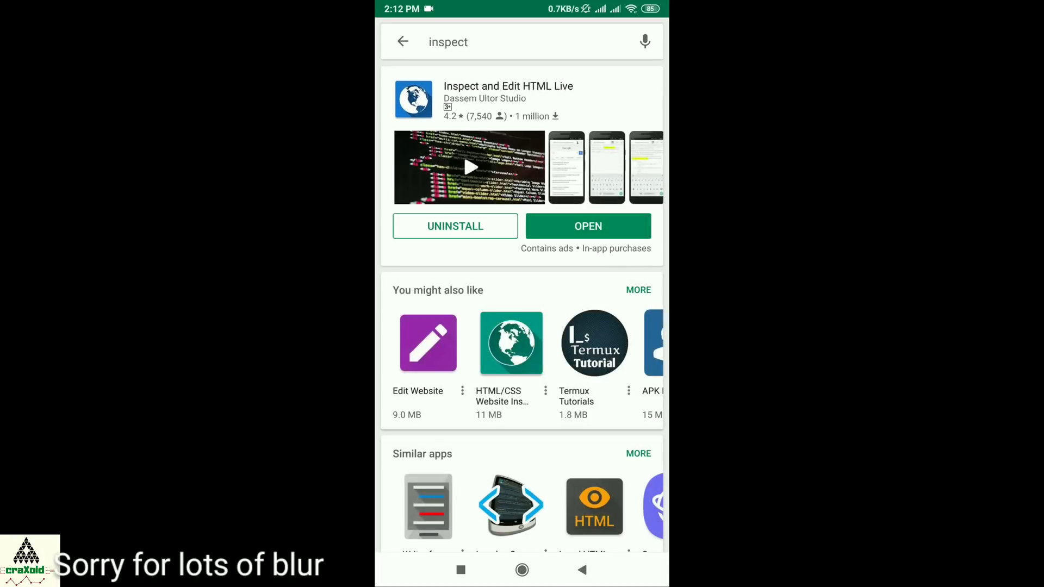
left_click(535, 115)
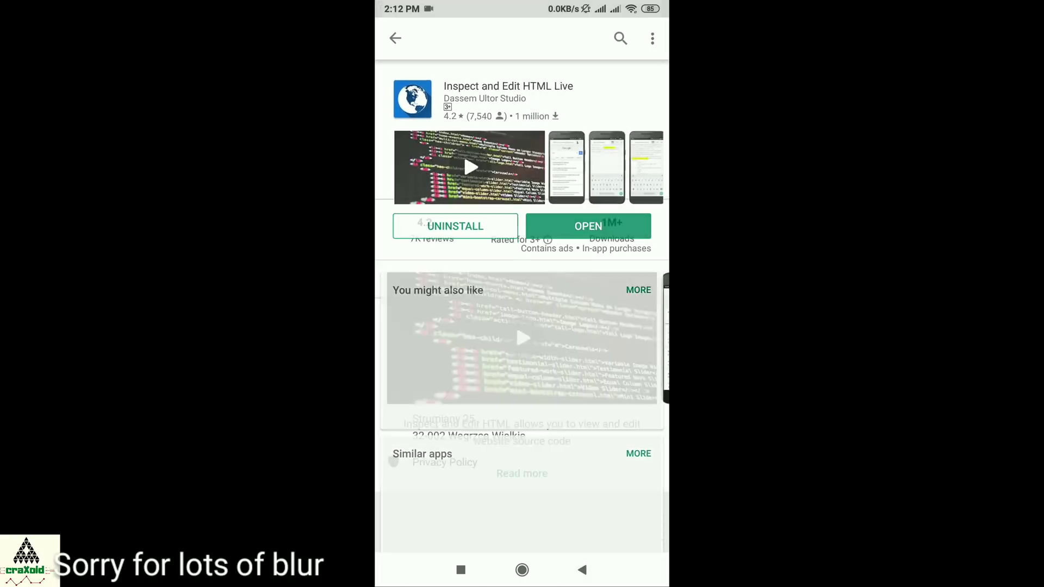
left_click(522, 570)
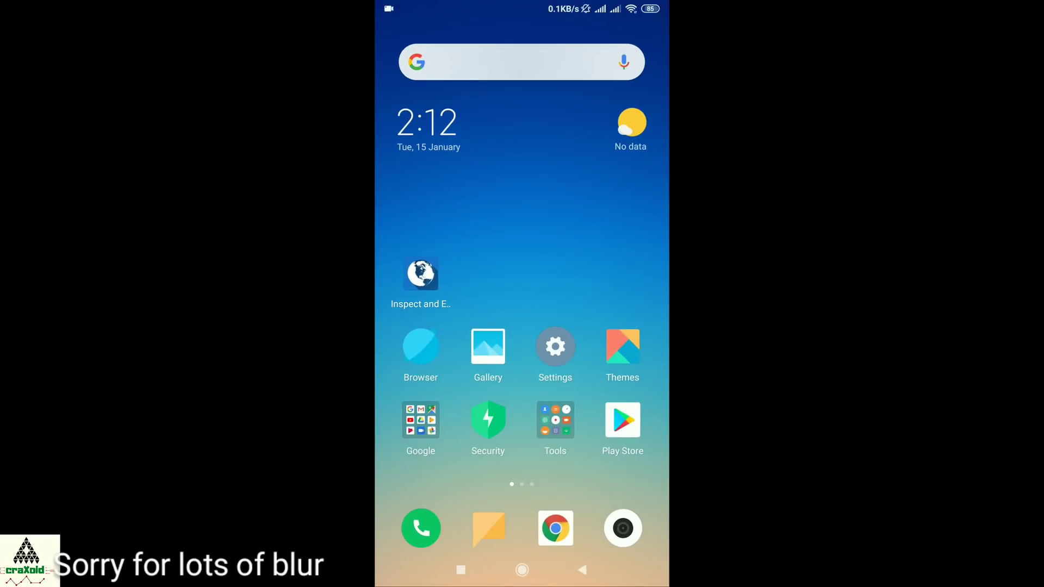
In Inspect and Edit HTML Live, search Google for fb and open Facebook Messages on m.facebook.com
left_click(416, 290)
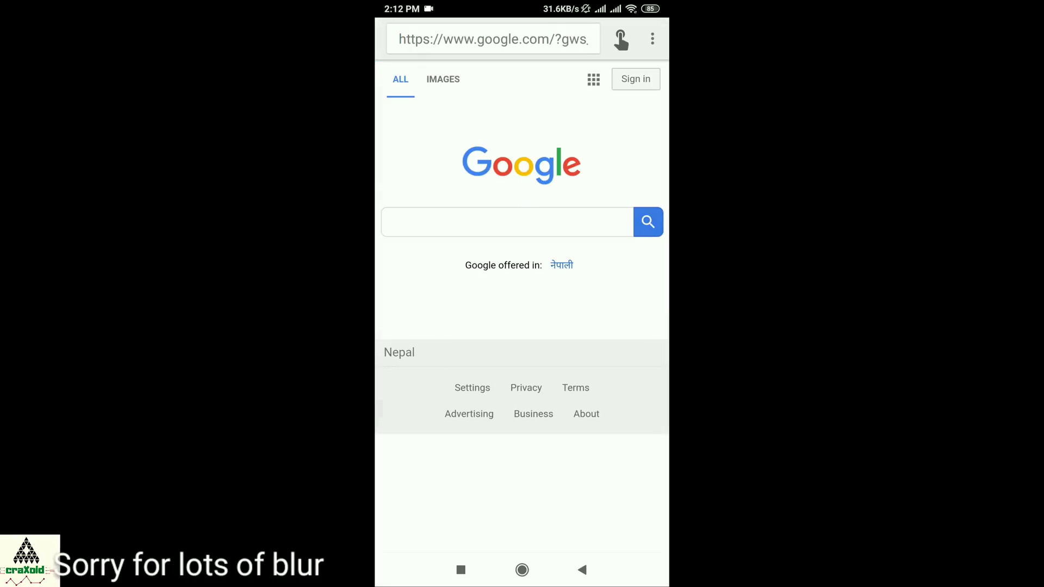
left_click(530, 219)
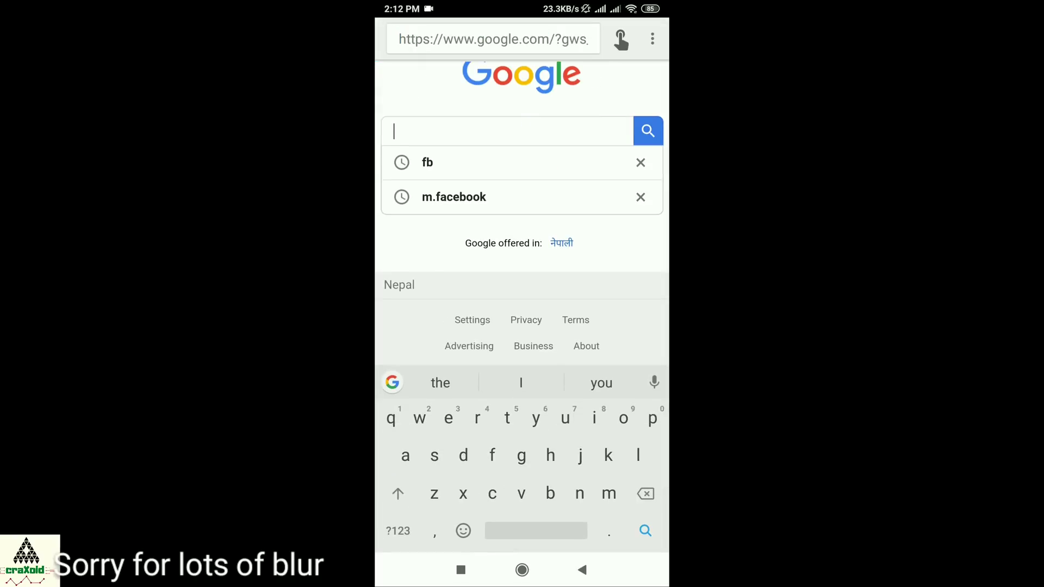
left_click(489, 163)
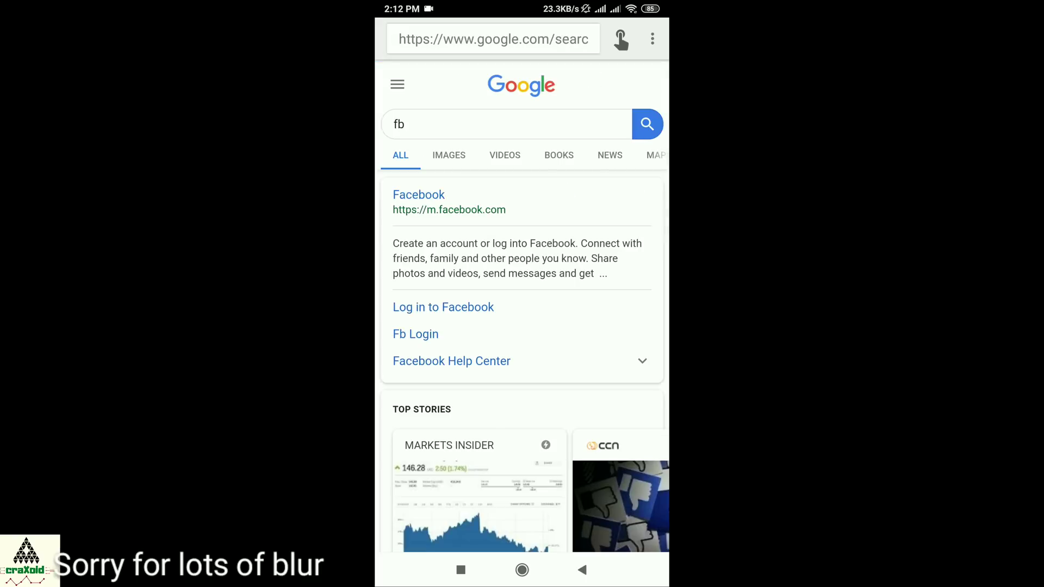
left_click(418, 202)
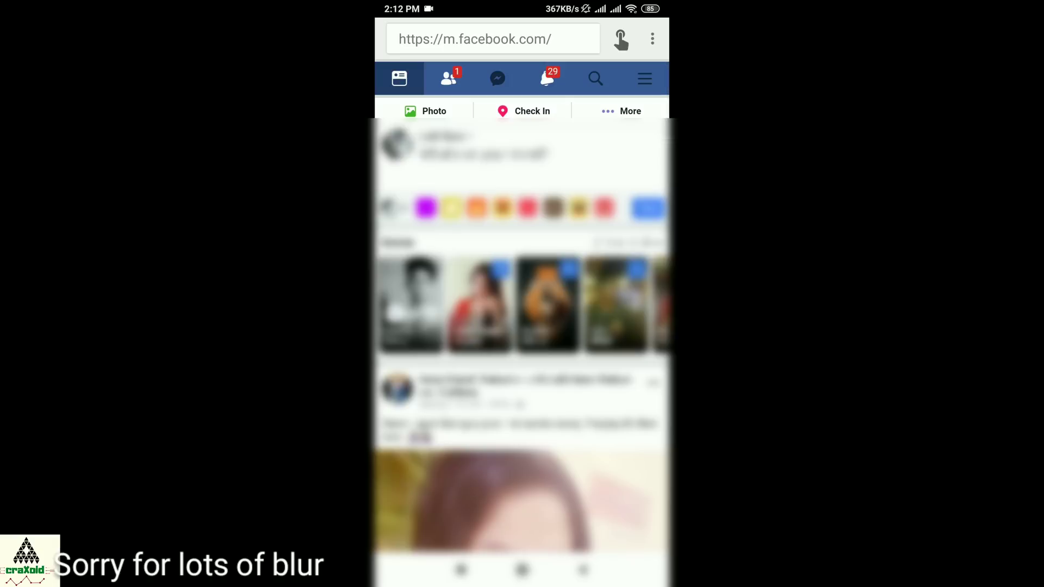
left_click(498, 79)
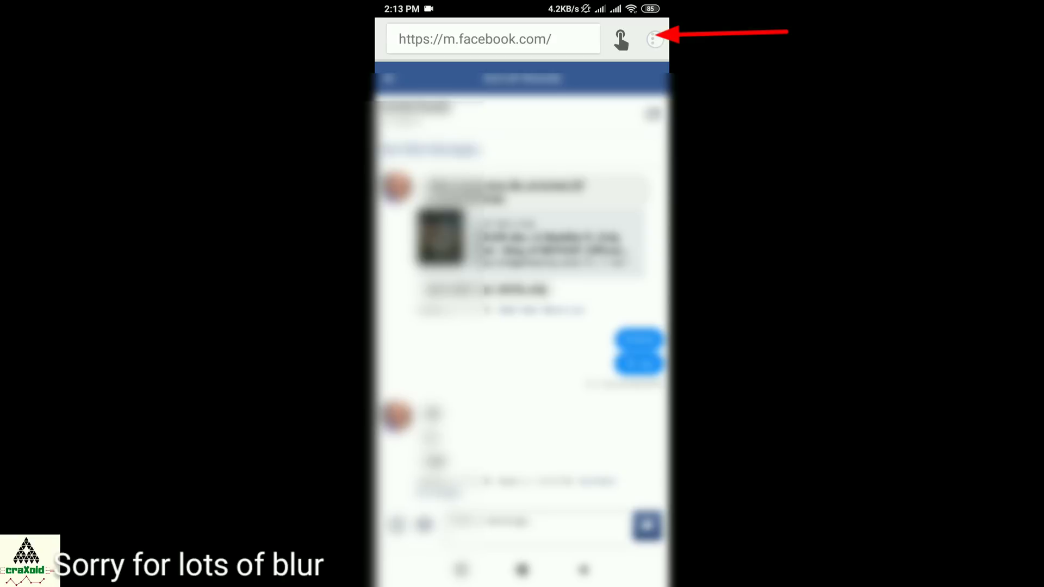
Open the Javascript Console Prototype from the app's menu, then show the recent apps
left_click(653, 39)
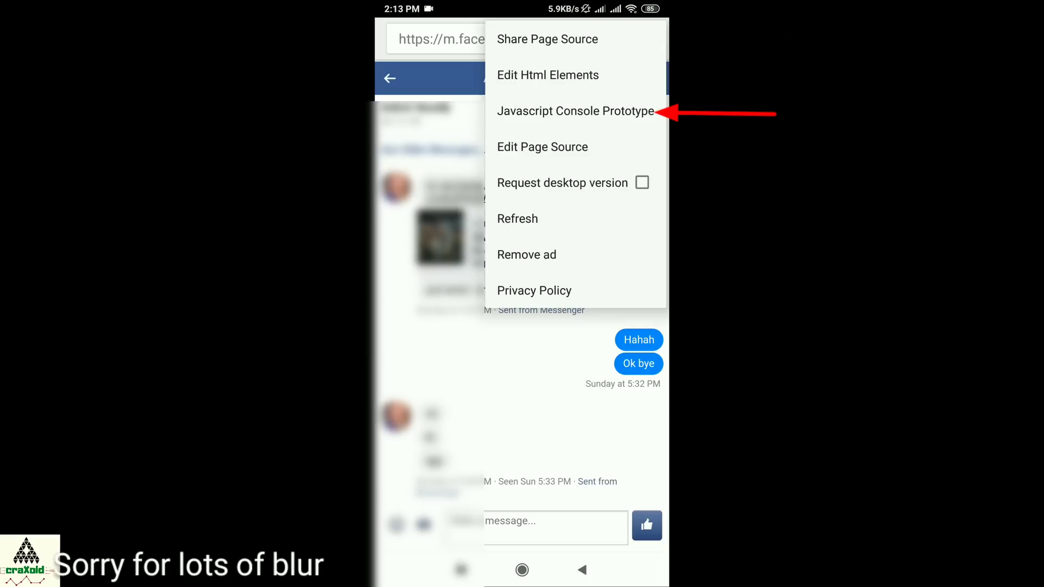
left_click(575, 111)
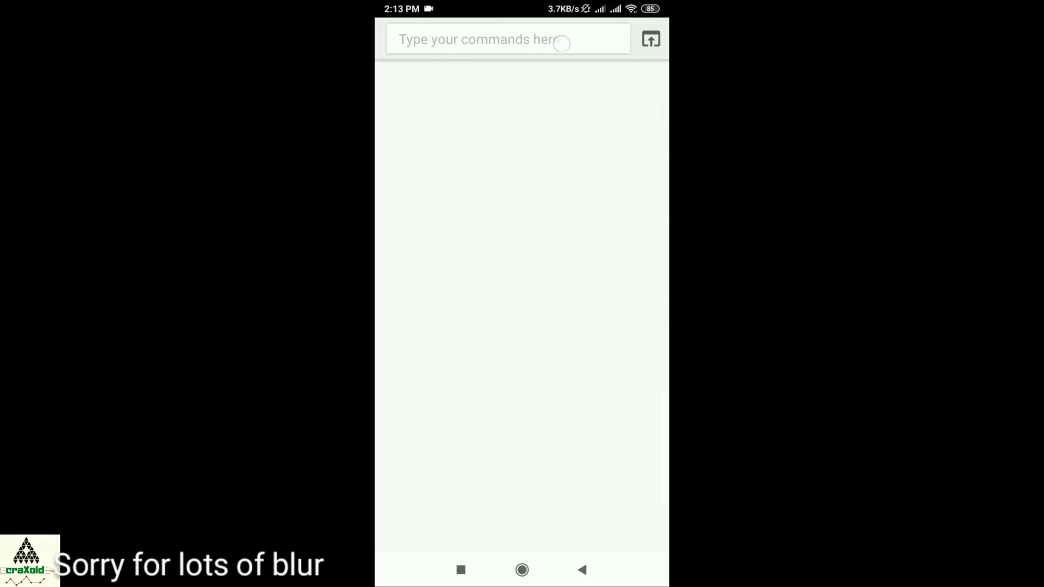
left_click(461, 570)
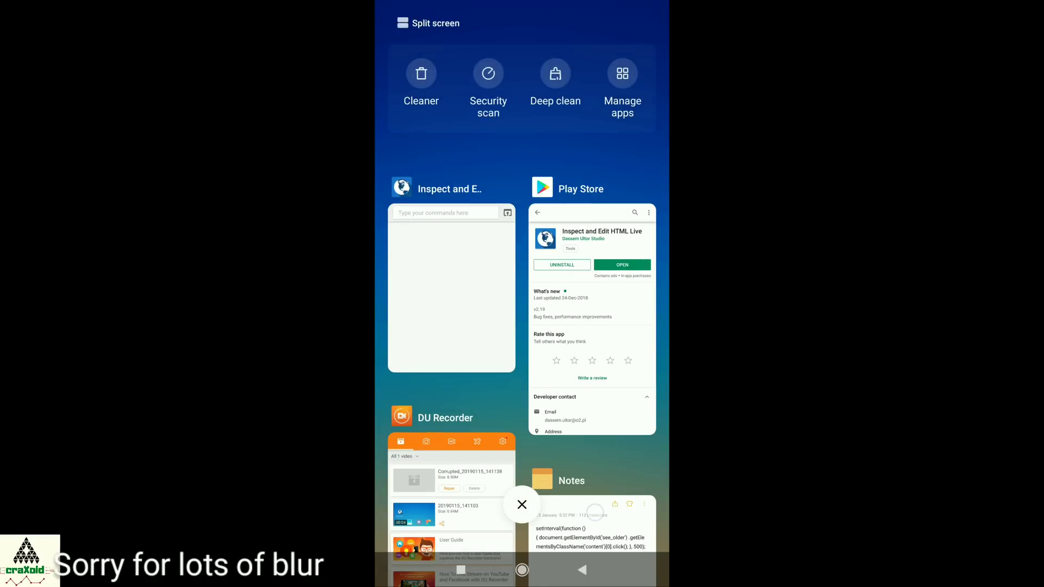
Copy the full setInterval snippet from the Notes card and return to the JavaScript console
left_click(594, 512)
left_click_drag(401, 103, 658, 169)
left_click(549, 53)
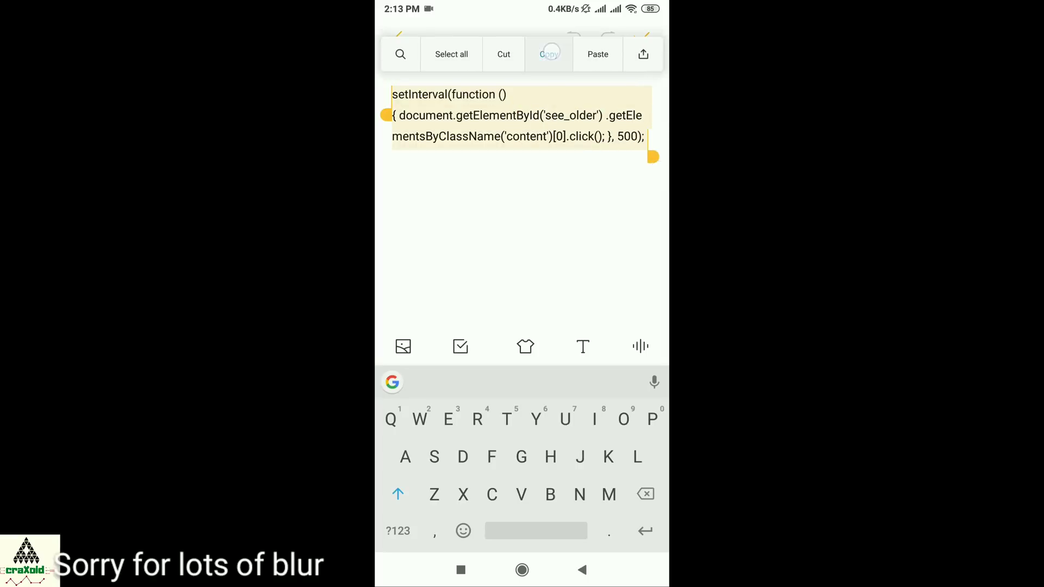
left_click(460, 570)
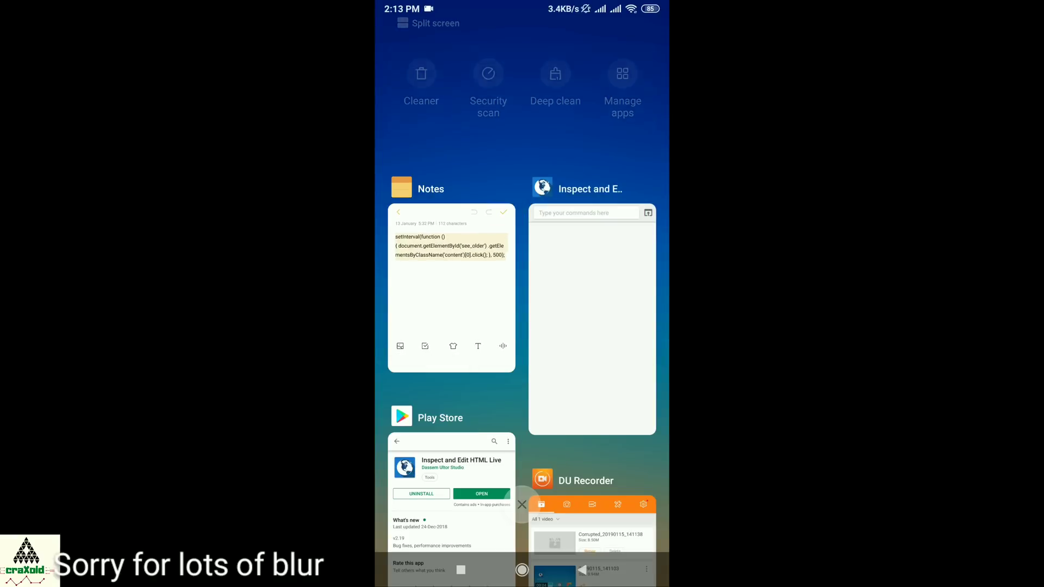
left_click(592, 315)
Paste the copied snippet into the console command field and run it on the Messenger page
left_click(532, 39)
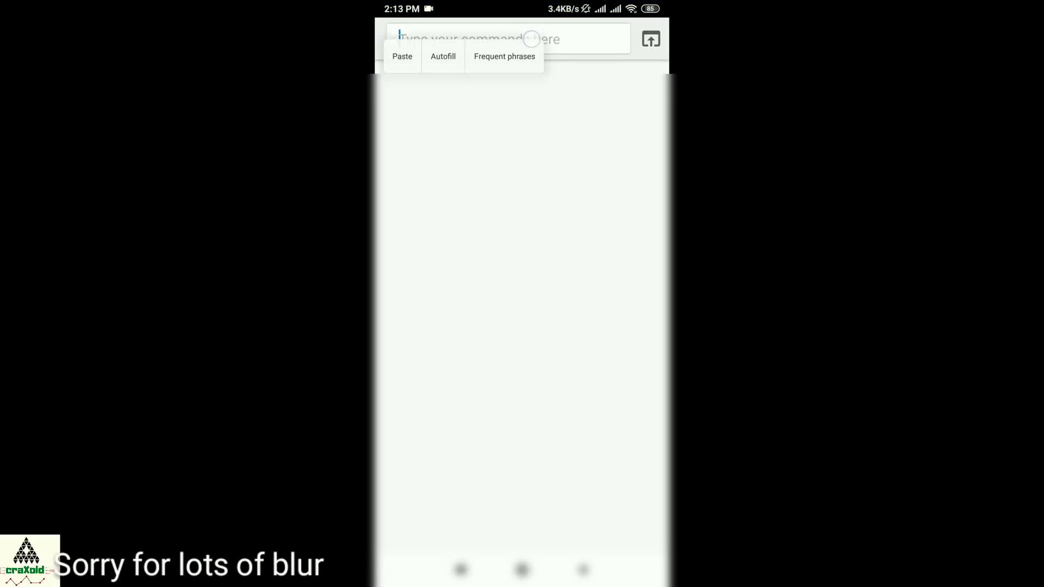
left_click(398, 56)
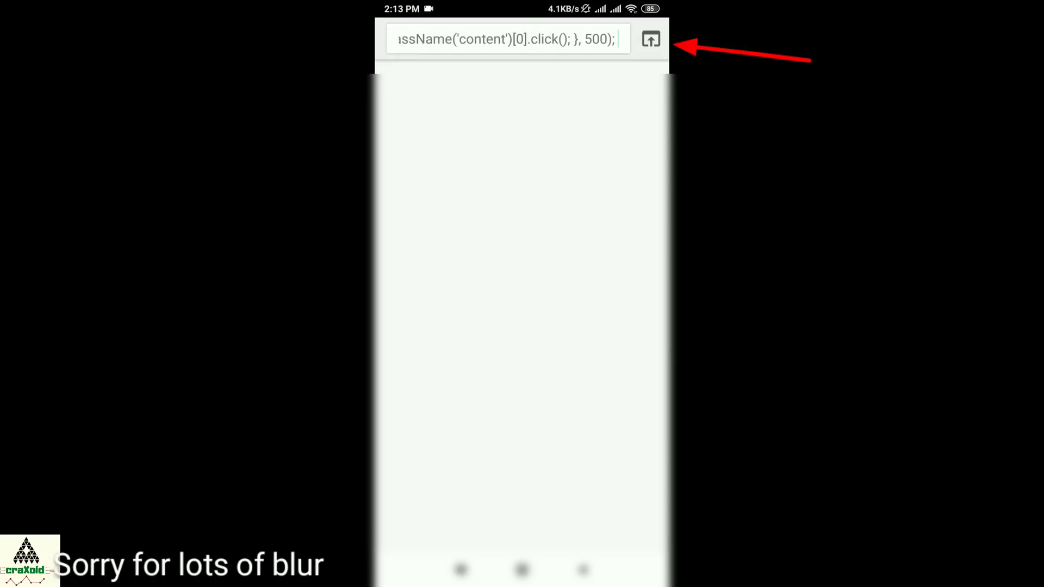
left_click(655, 43)
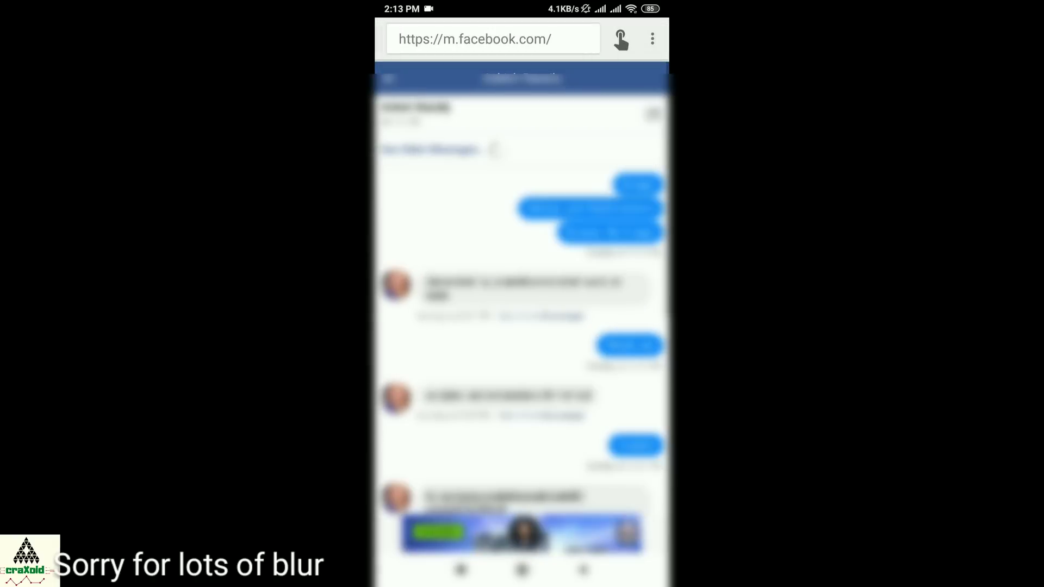
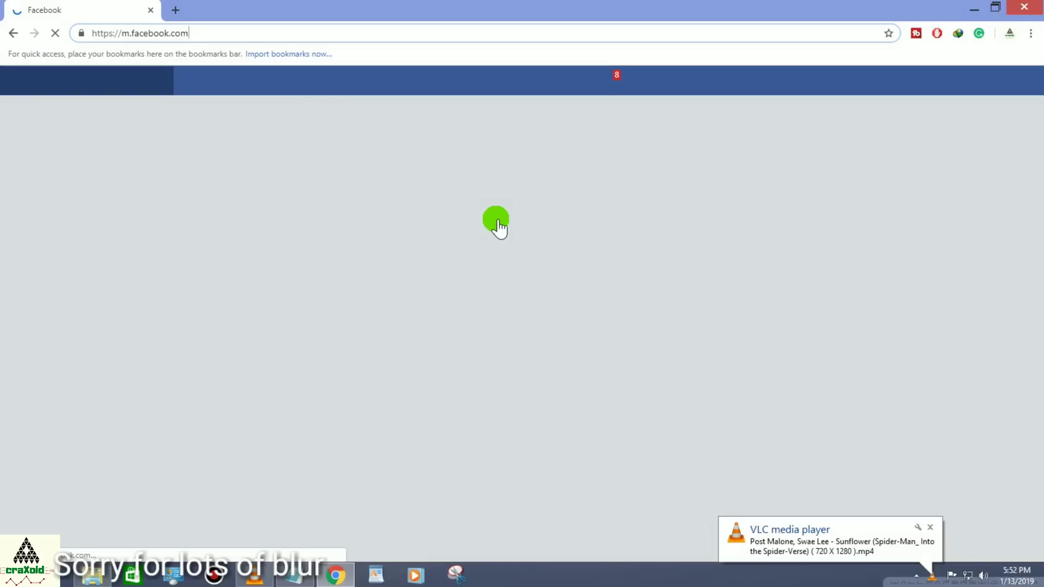
Open the fourth Messenger conversation on m.facebook.com and its See Older Messages link in a new tab
key("ctrl+l")
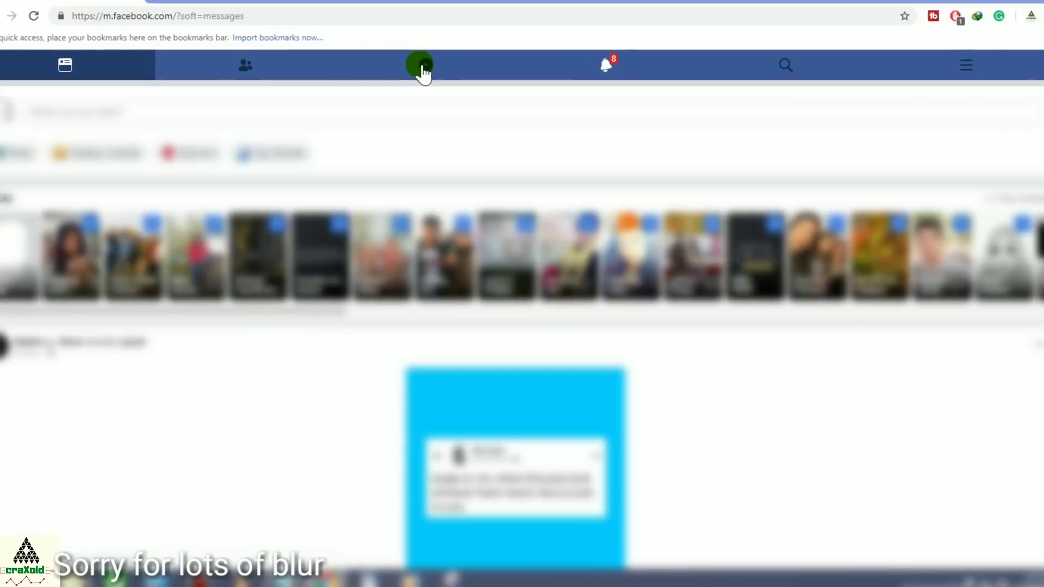
left_click(434, 81)
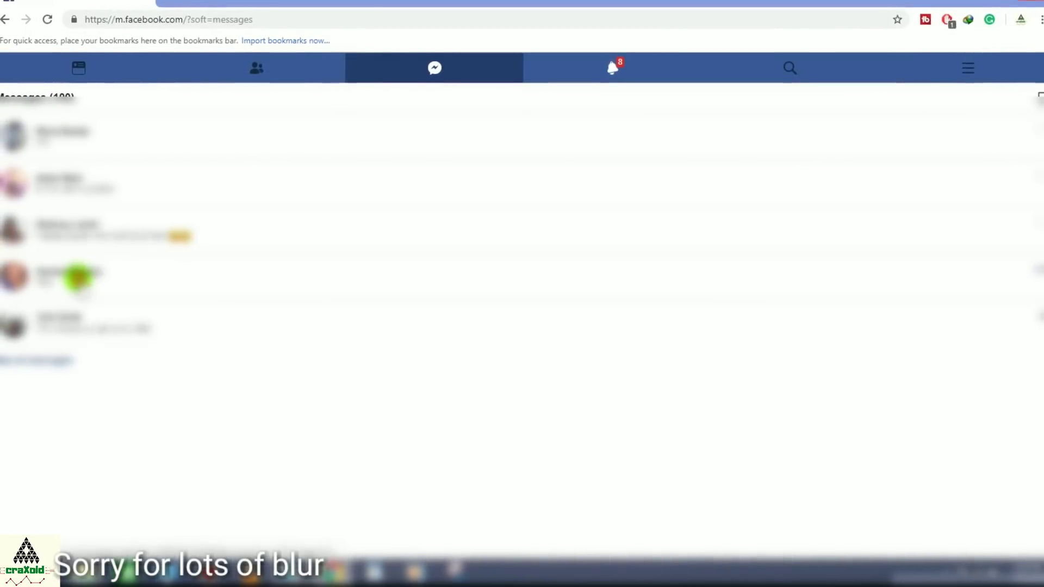
left_click(78, 277)
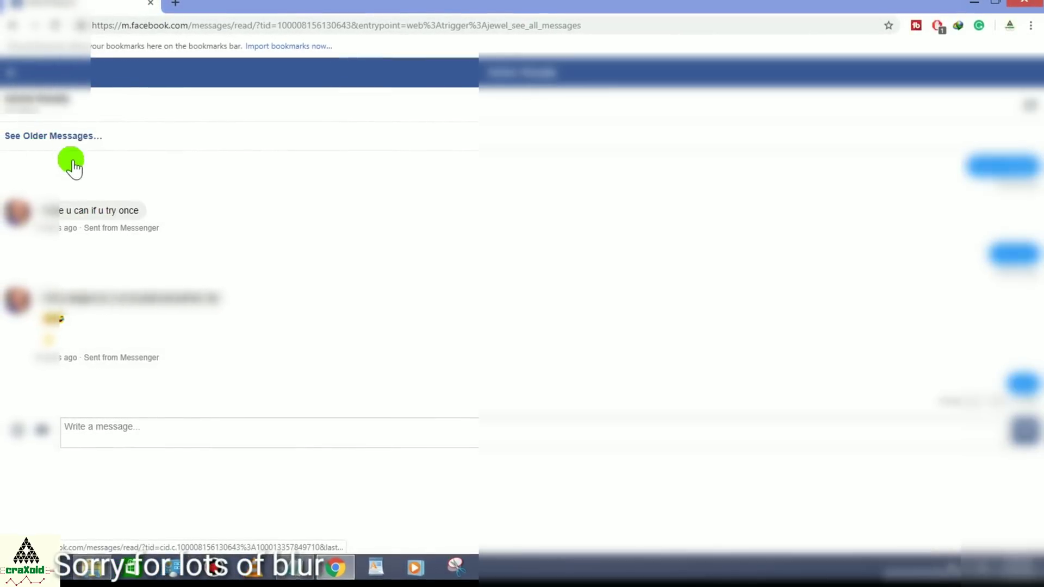
right_click(63, 136)
left_click(177, 157)
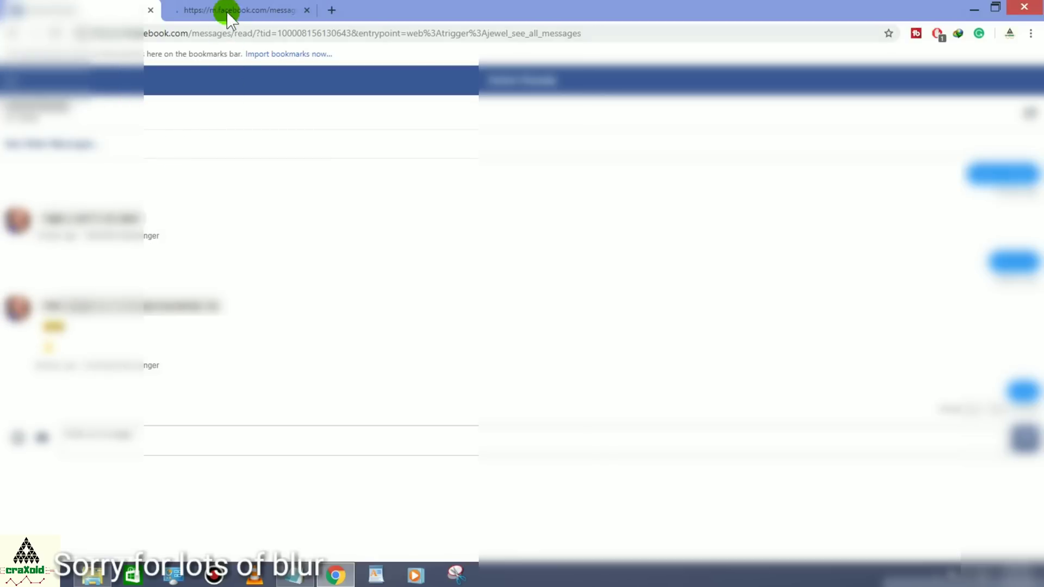
left_click(234, 10)
left_click(359, 34)
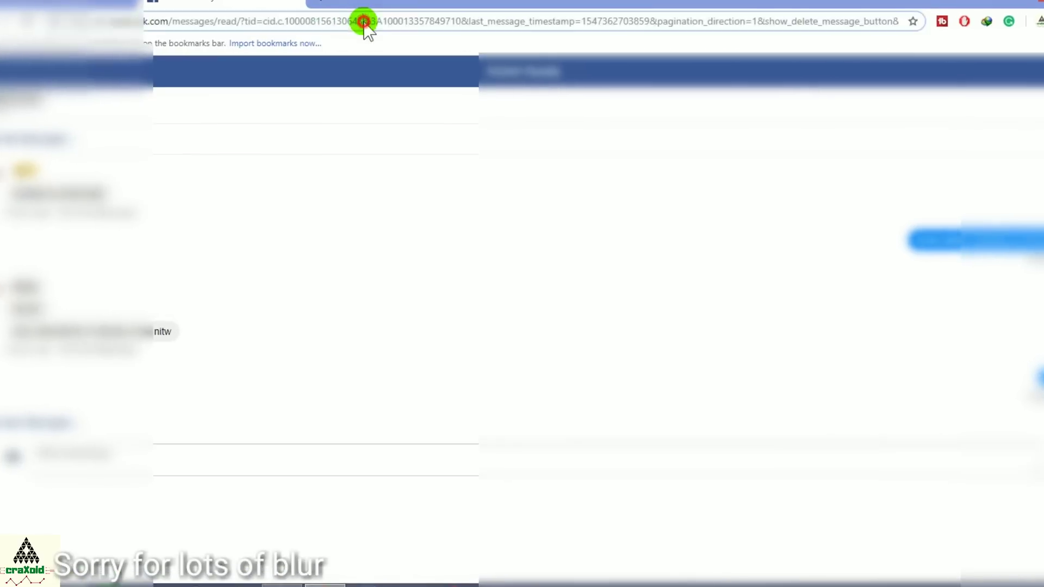
left_click(449, 22)
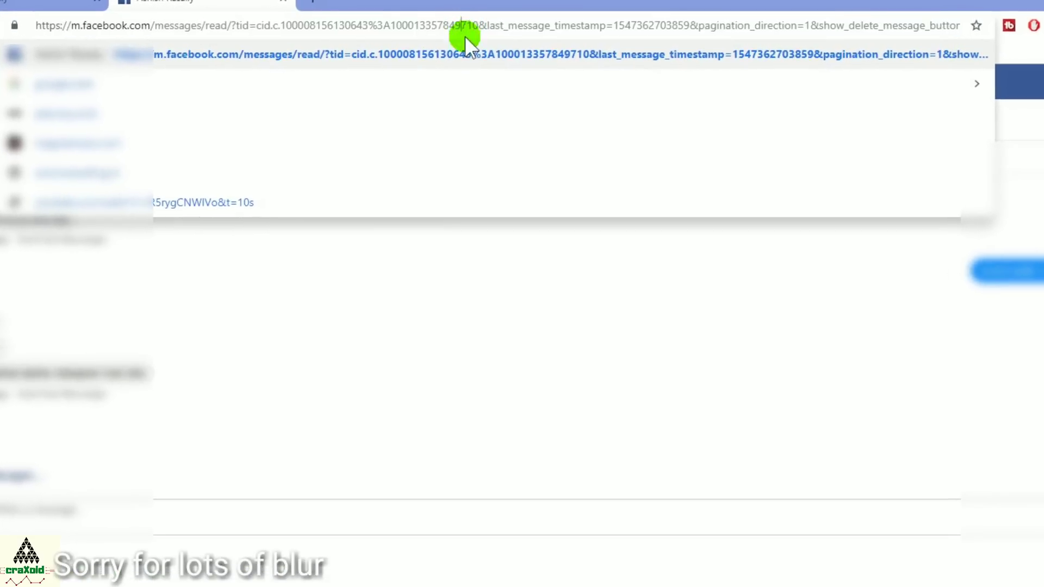
left_click_drag(622, 25, 684, 24)
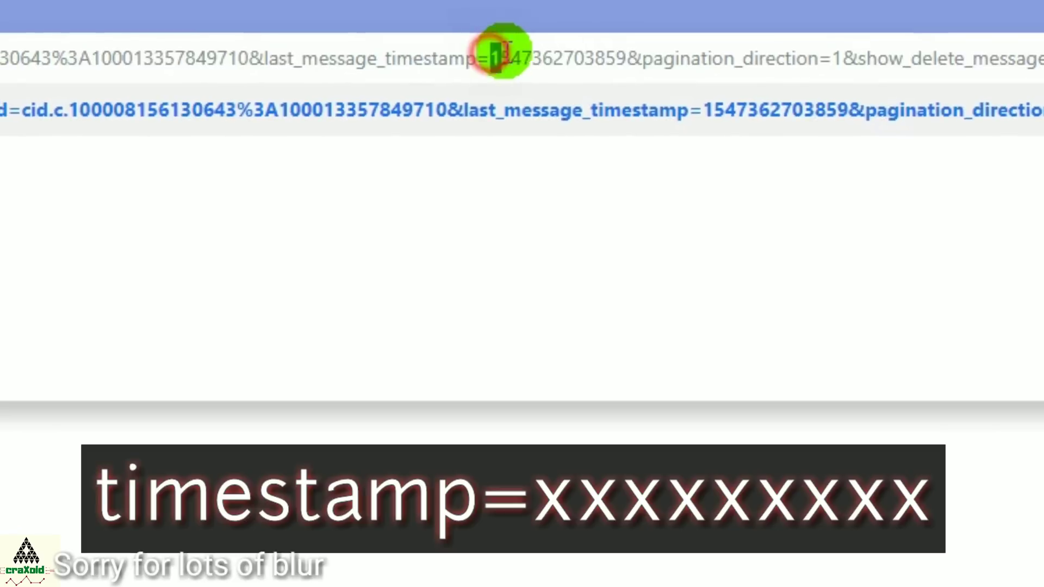
left_click_drag(600, 49, 634, 47)
key("Return")
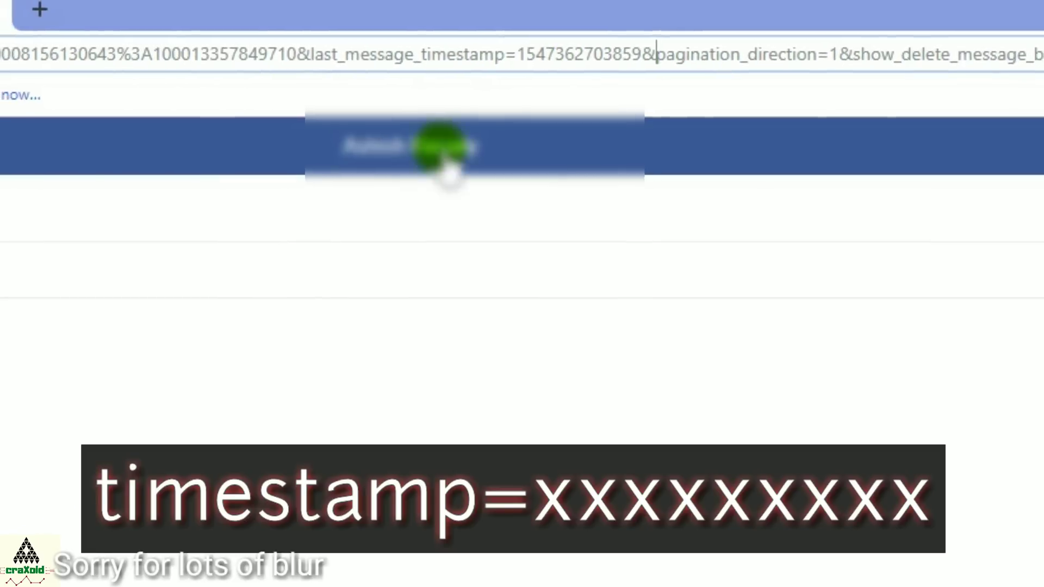
left_click_drag(524, 53, 658, 57)
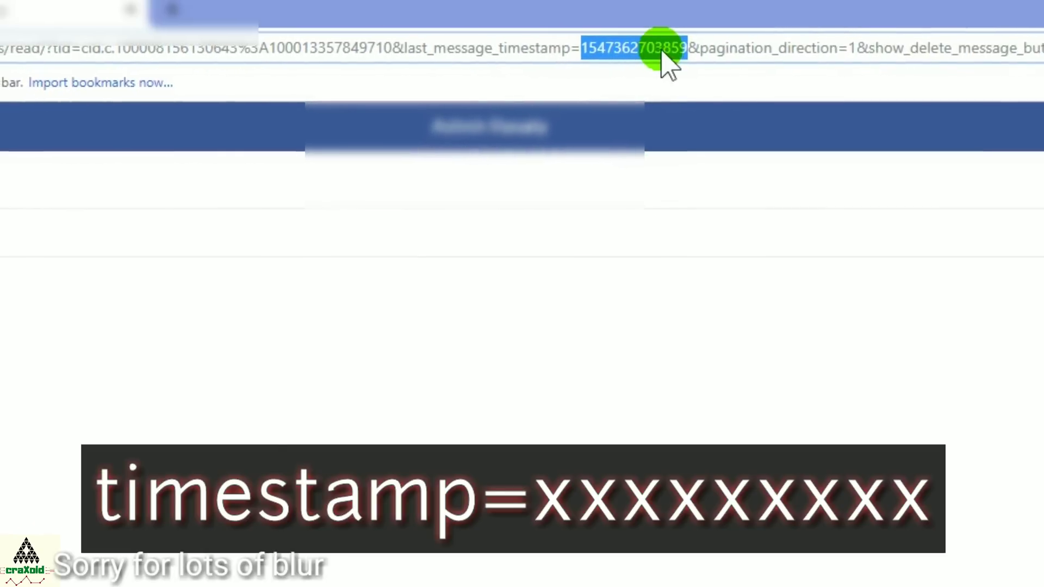
right_click(652, 57)
left_click(728, 147)
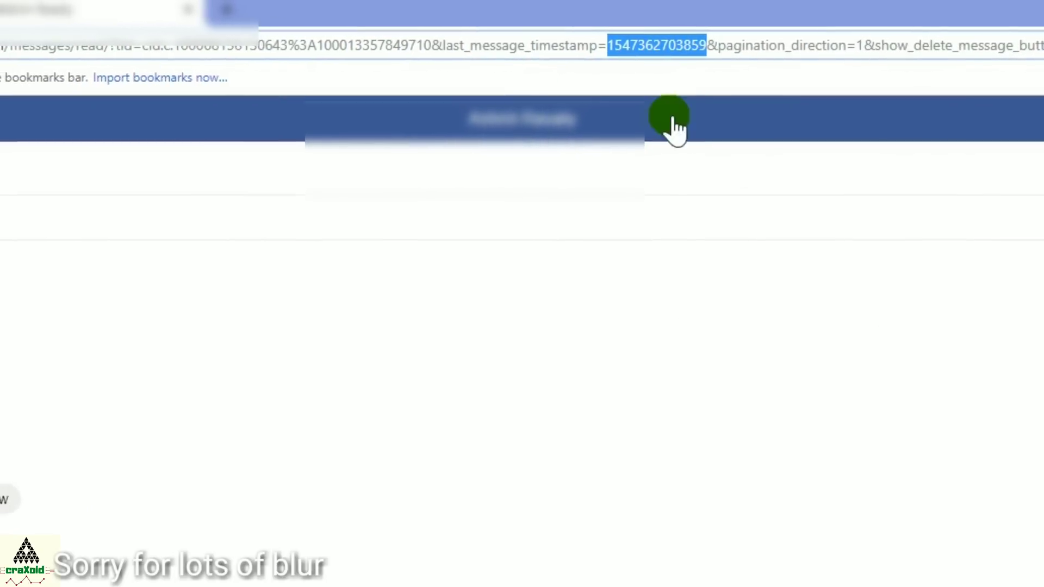
left_click(242, 11)
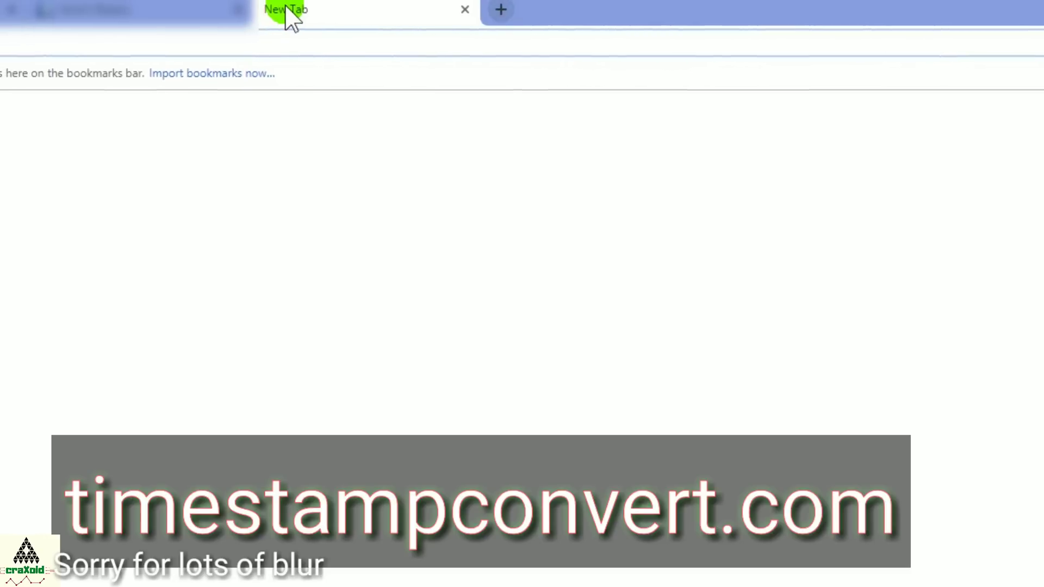
type("ti")
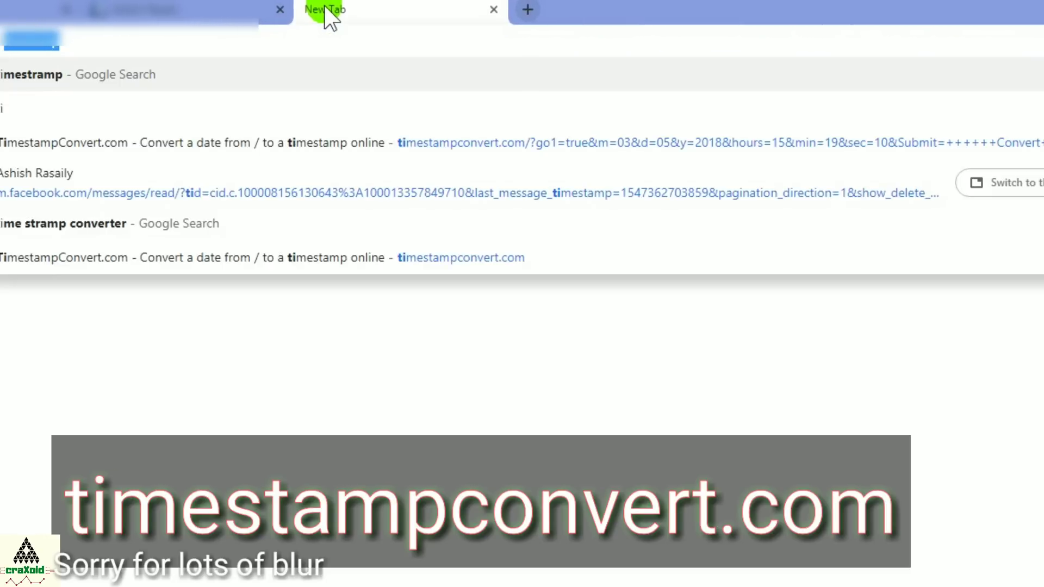
type("mes")
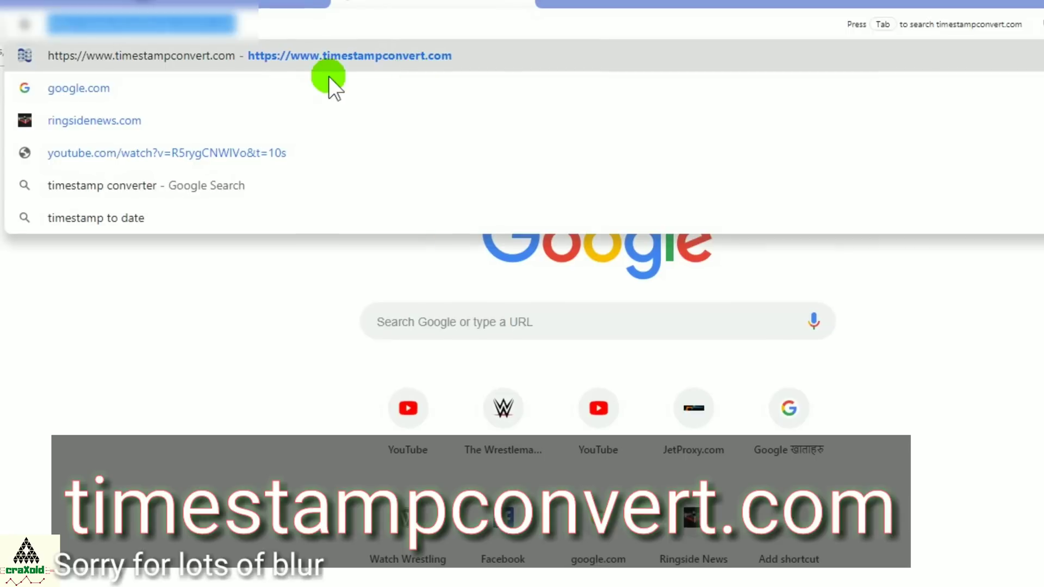
left_click(293, 19)
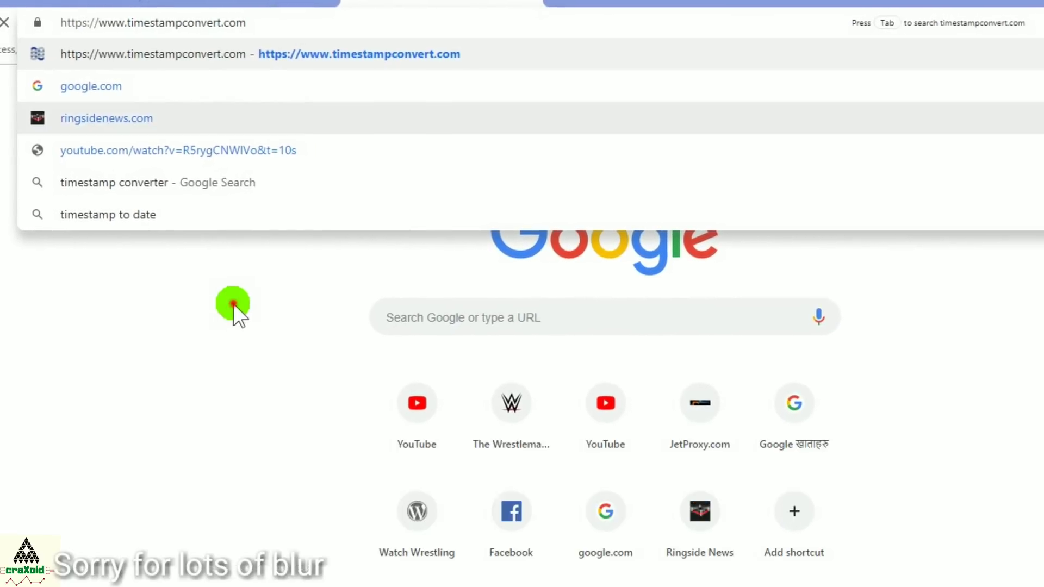
key("Return")
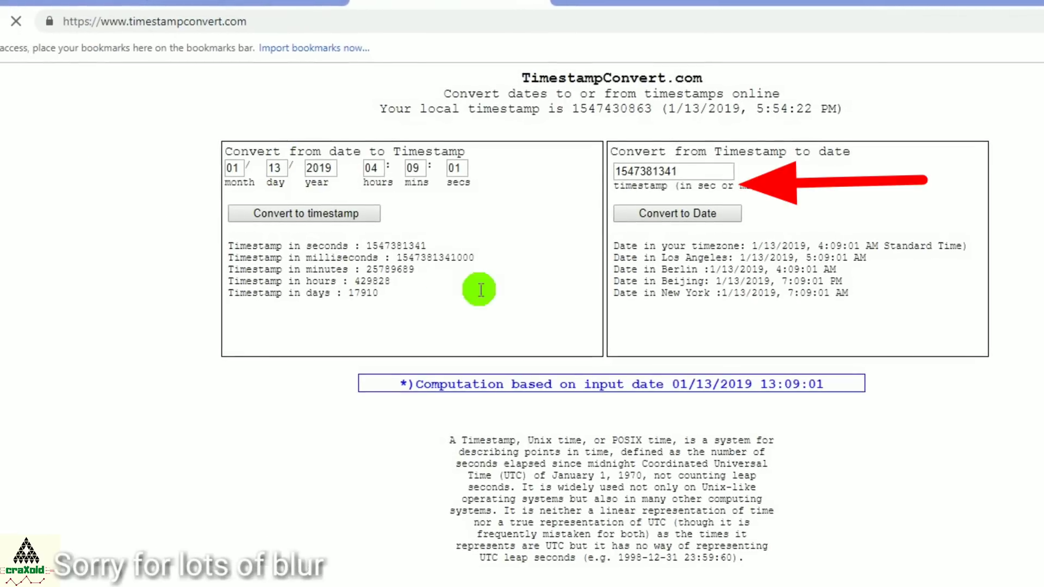